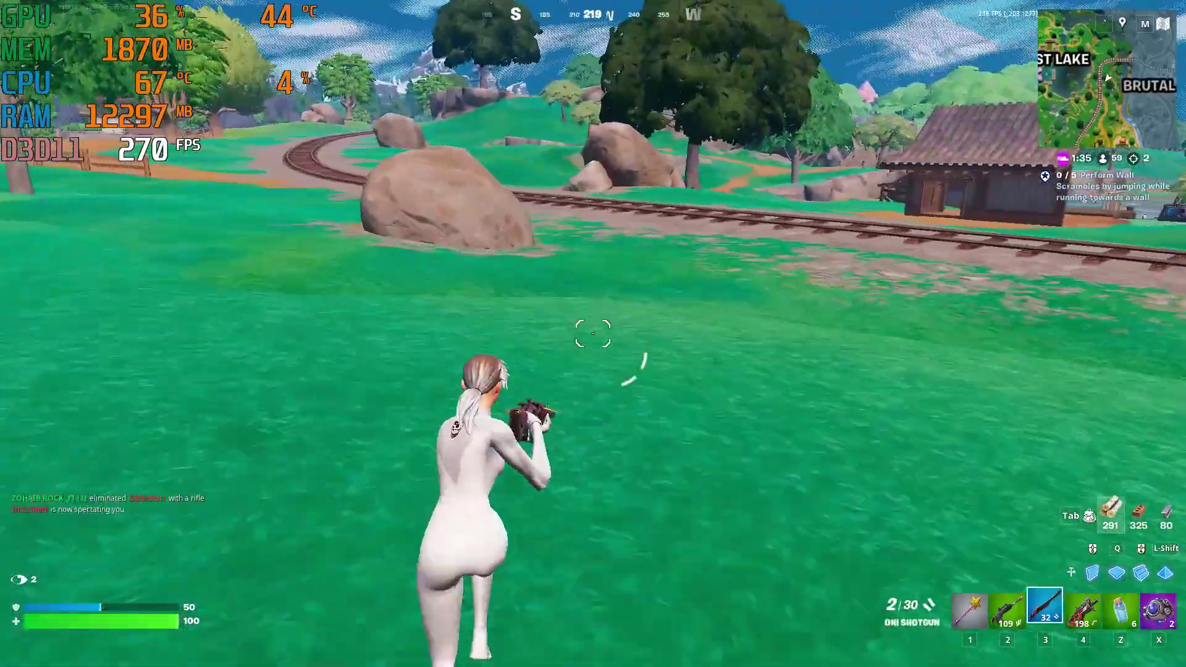
Step: Run across the railway and onto the Lost Lake dock, swapping between the rifles and the Oni Shotgun
{"action": "key", "text": "2"}
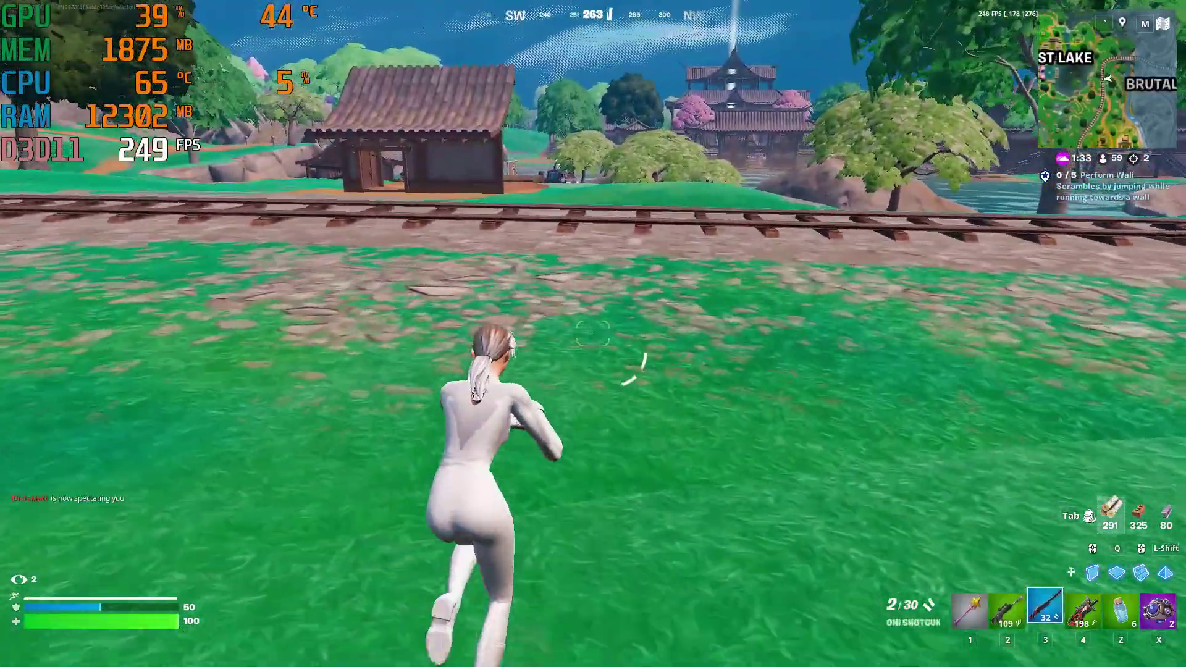
{"action": "key", "text": "3"}
{"action": "key", "text": "w"}
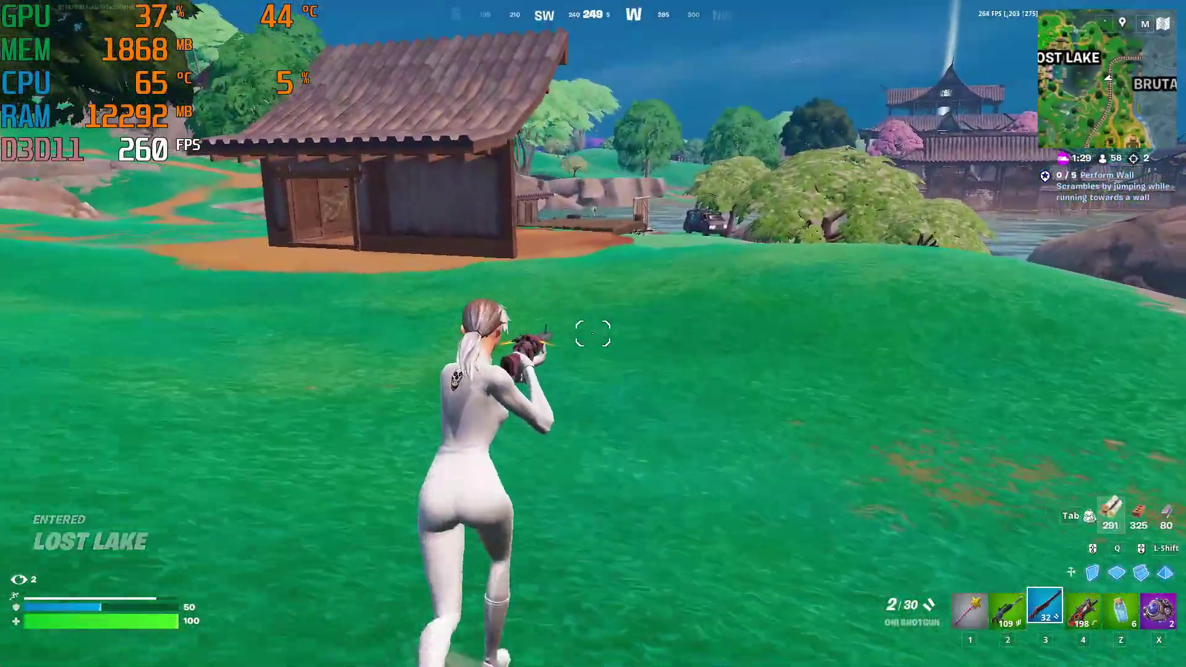
{"action": "key", "text": "2"}
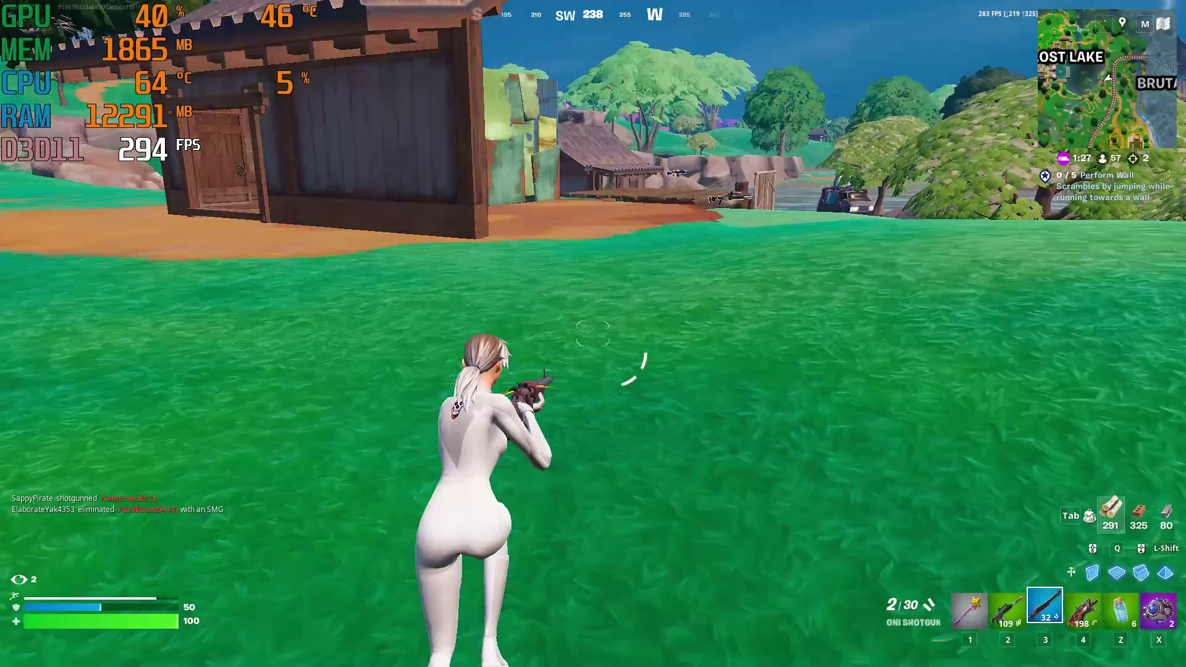
{"action": "key", "text": "3"}
{"action": "key", "text": "w"}
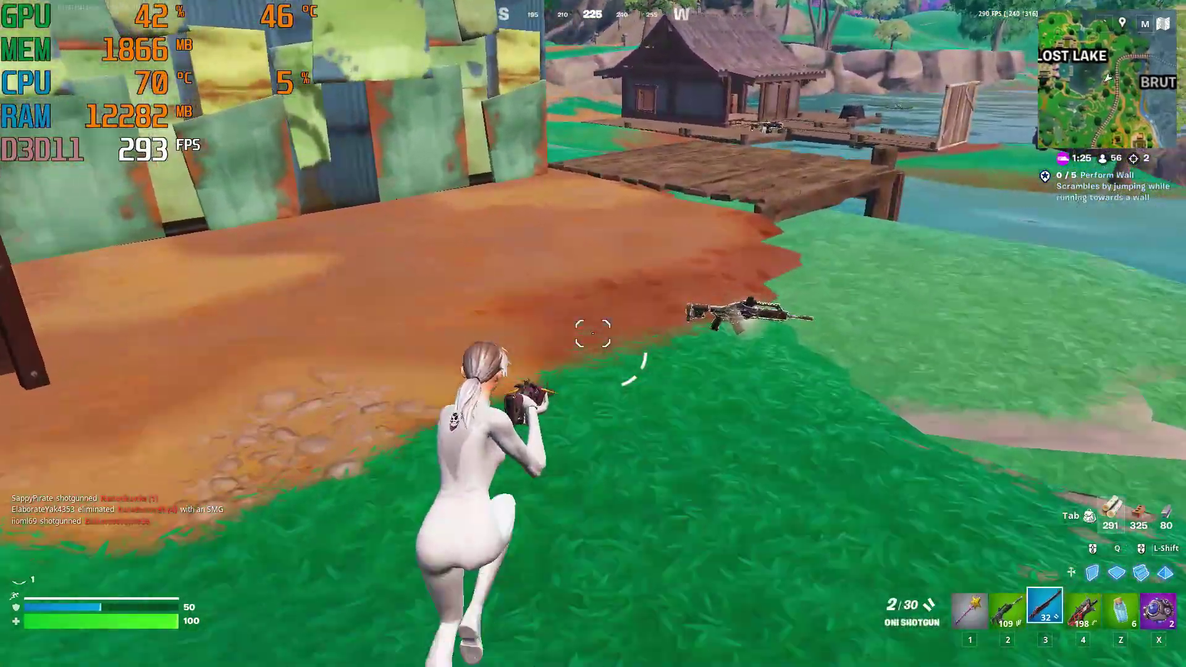
{"action": "key", "text": "2"}
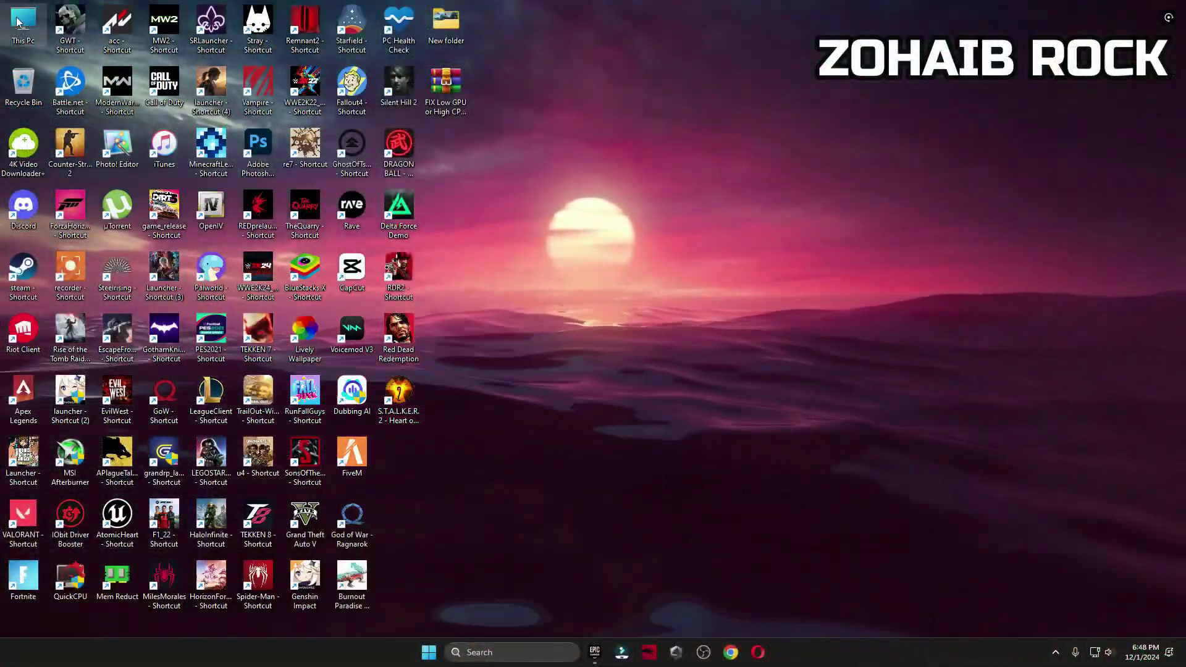
Step: Open Computer Management from This PC's full context menu
{"action": "right_click", "coordinate": [19, 20]}
{"action": "left_click", "coordinate": [62, 180]}
{"action": "left_click", "coordinate": [57, 54]}
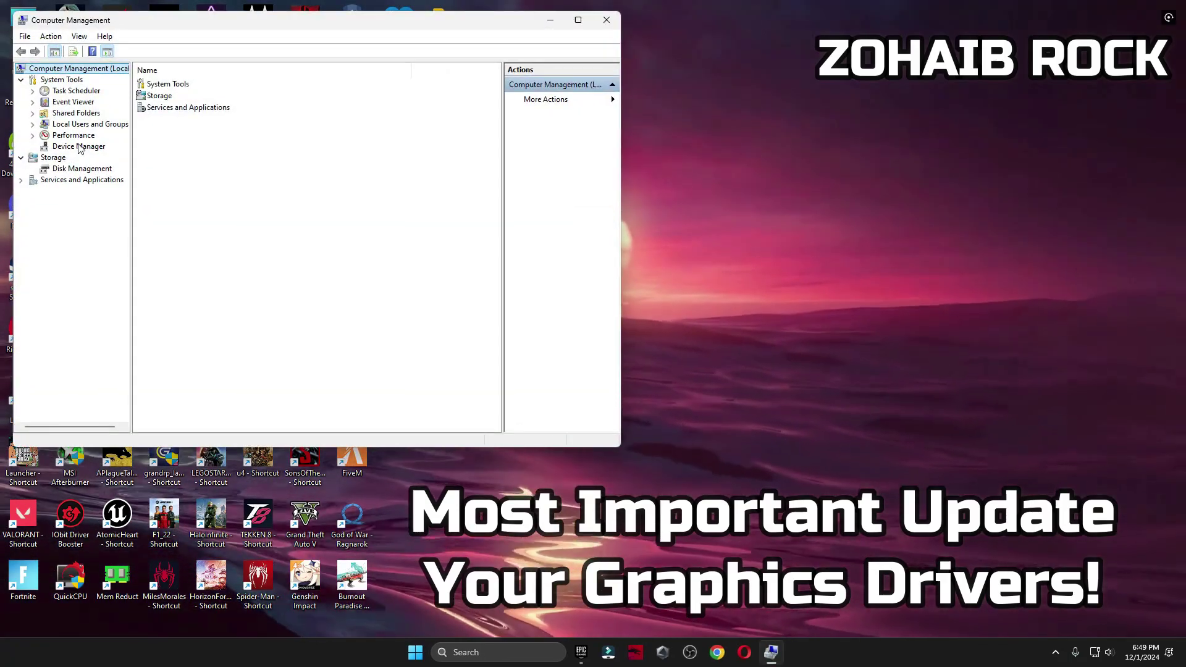
Step: In Device Manager, search automatically for a newer NVIDIA GeForce RTX 3070 driver; it is already current
{"action": "left_click", "coordinate": [68, 146]}
{"action": "left_click", "coordinate": [152, 113]}
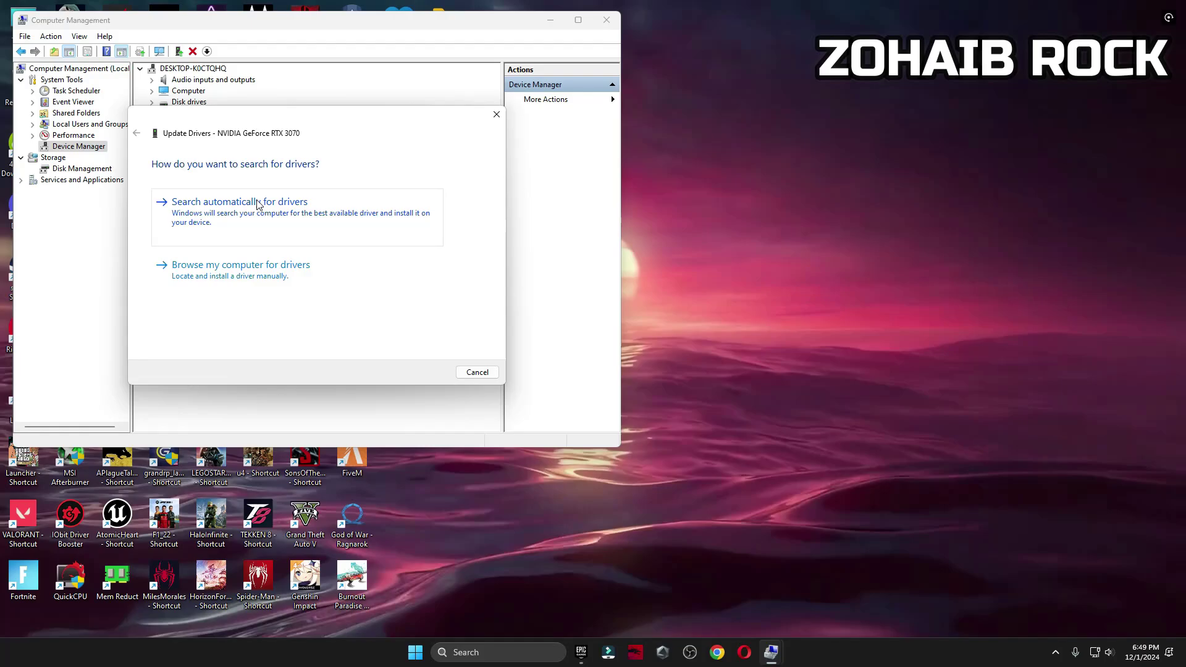
{"action": "left_click", "coordinate": [247, 203]}
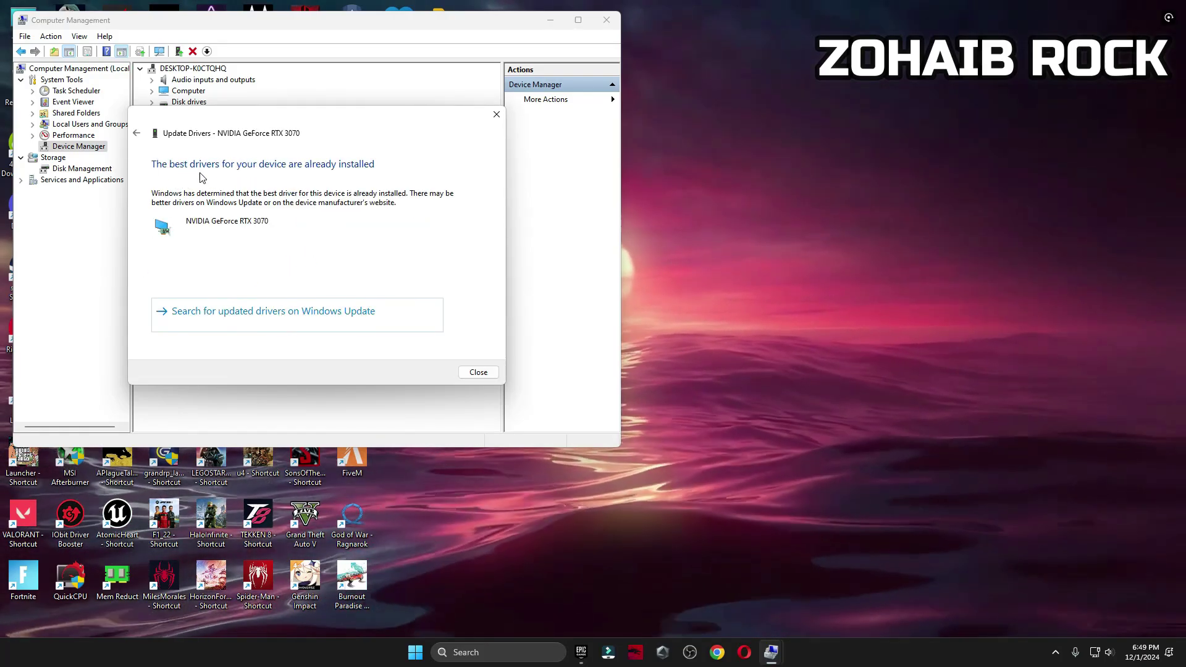
{"action": "left_click", "coordinate": [490, 121]}
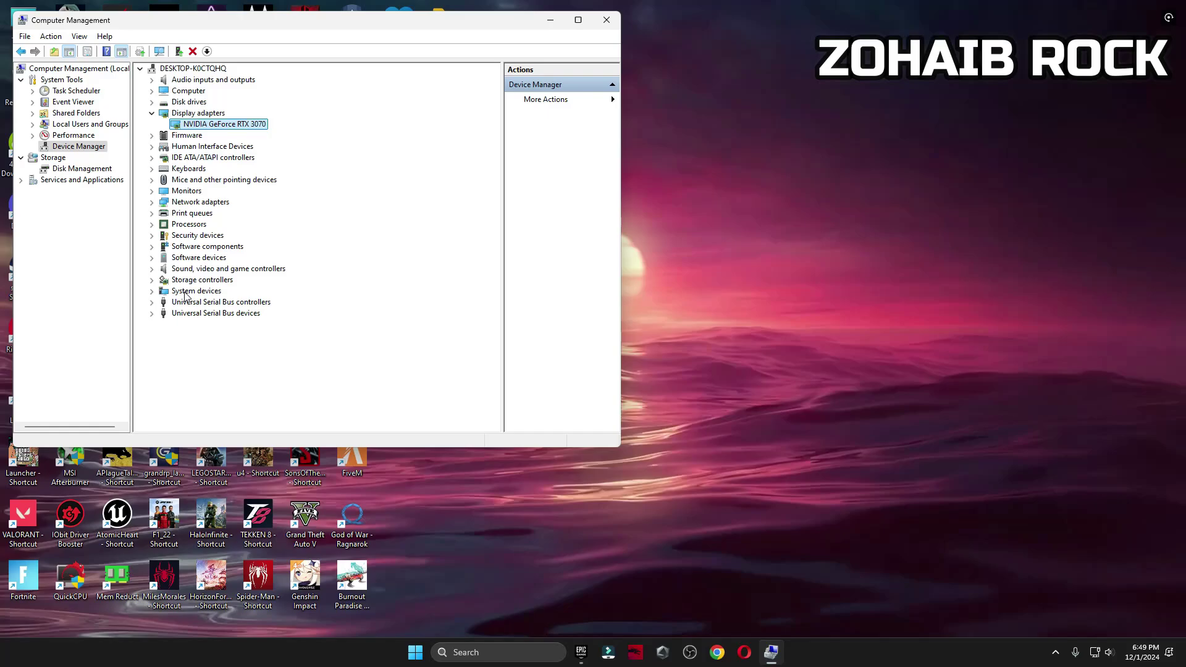
Step: Disable the High precision event timer under System devices, close Computer Management, and move the pack archive aside
{"action": "left_click", "coordinate": [152, 291]}
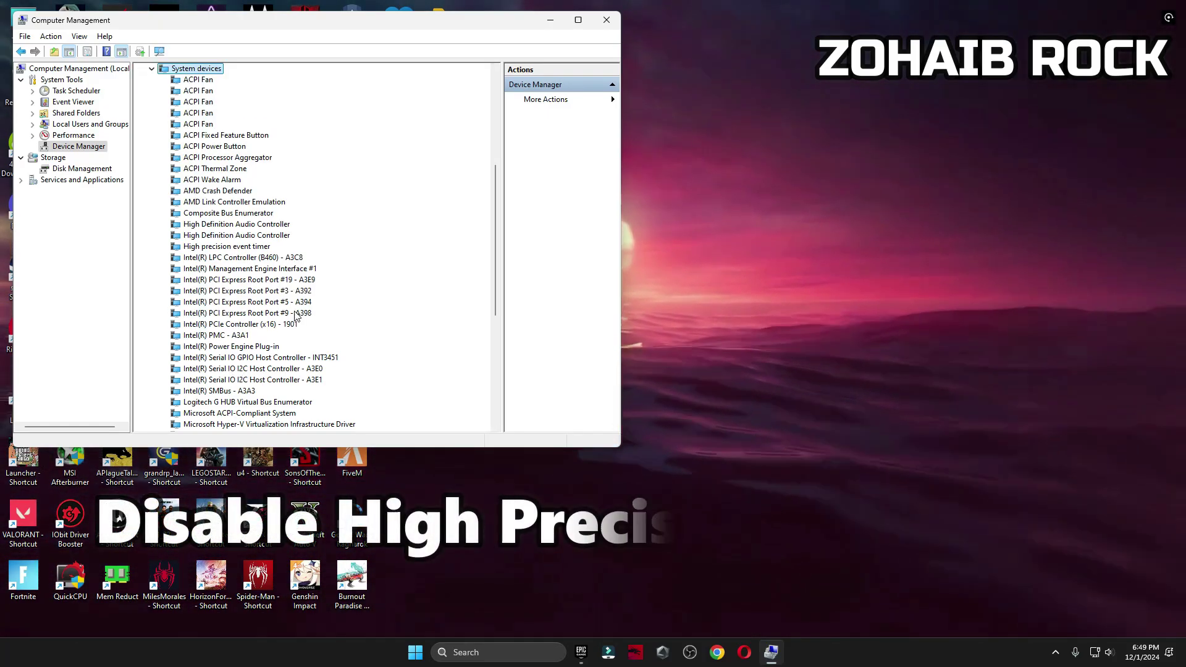
{"action": "left_click", "coordinate": [234, 247]}
{"action": "right_click", "coordinate": [188, 253]}
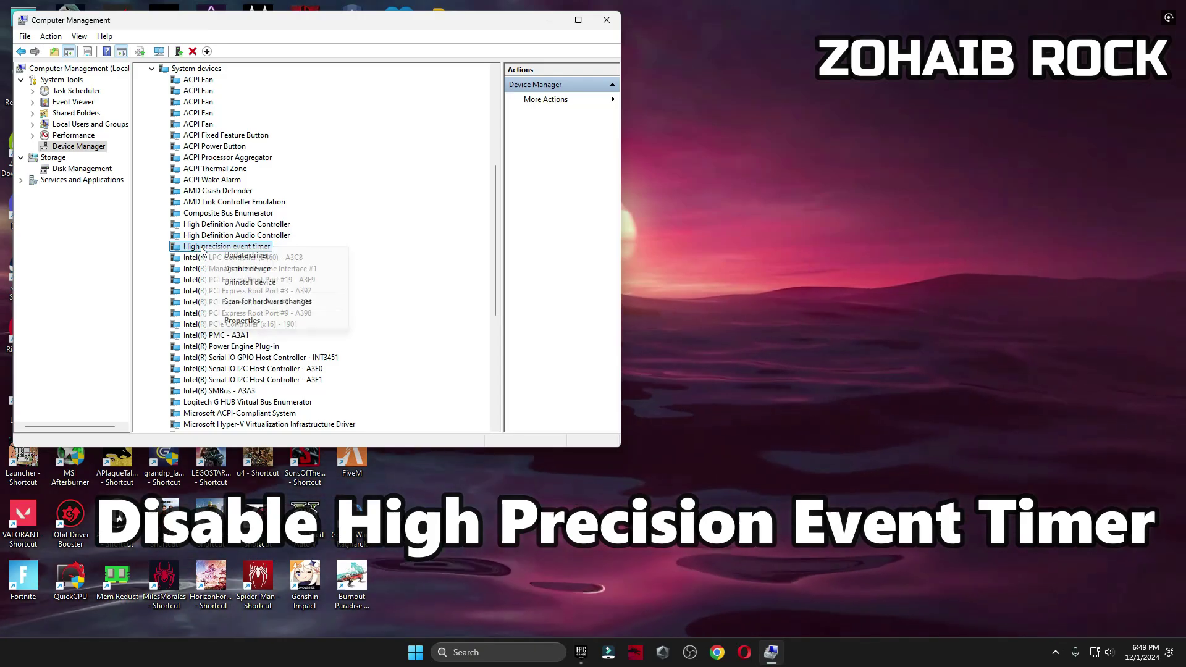
{"action": "left_click", "coordinate": [223, 279]}
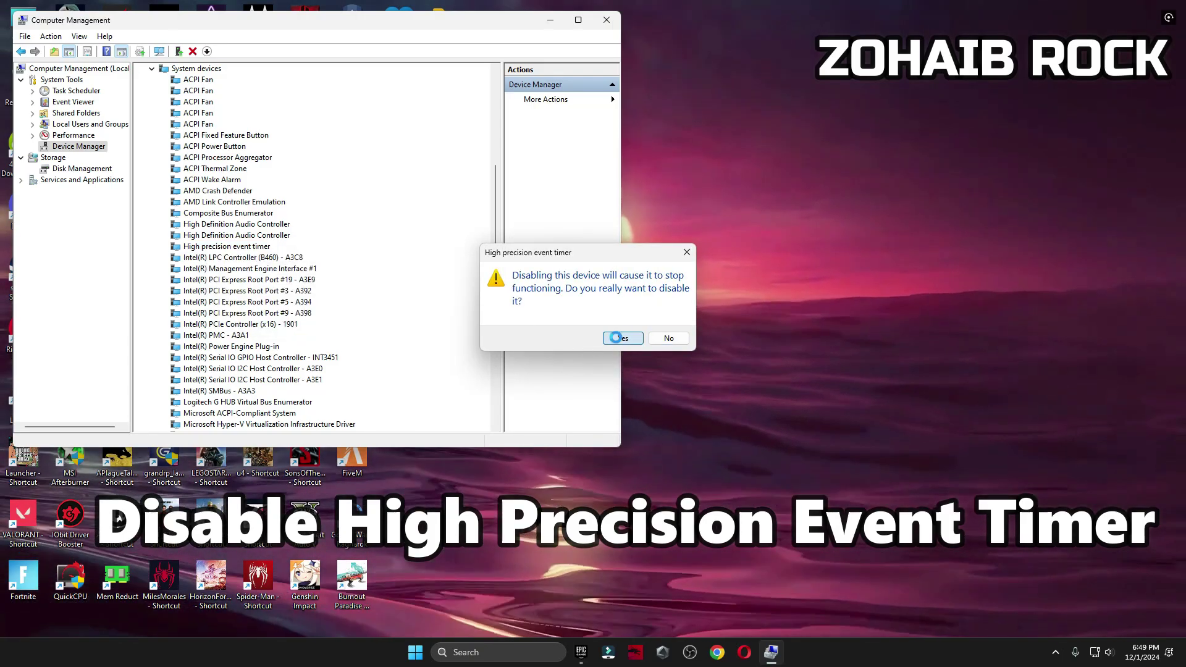
{"action": "left_click", "coordinate": [622, 338]}
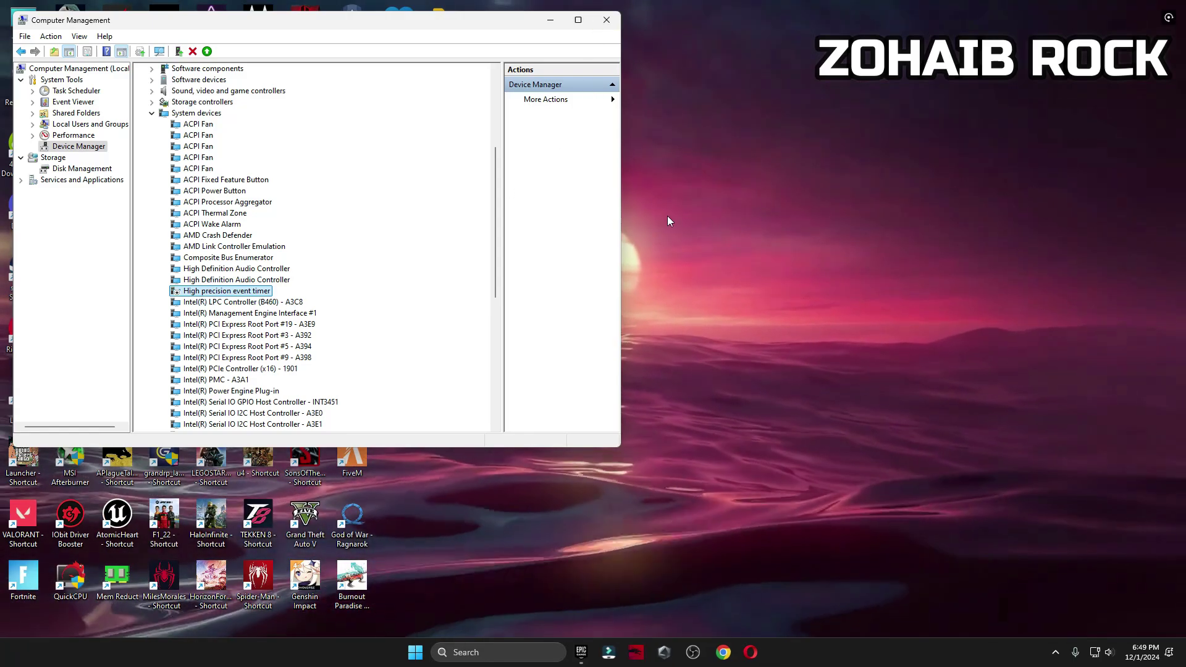
{"action": "left_click", "coordinate": [601, 26]}
{"action": "left_click_drag", "start_coordinate": [442, 87], "coordinate": [722, 144]}
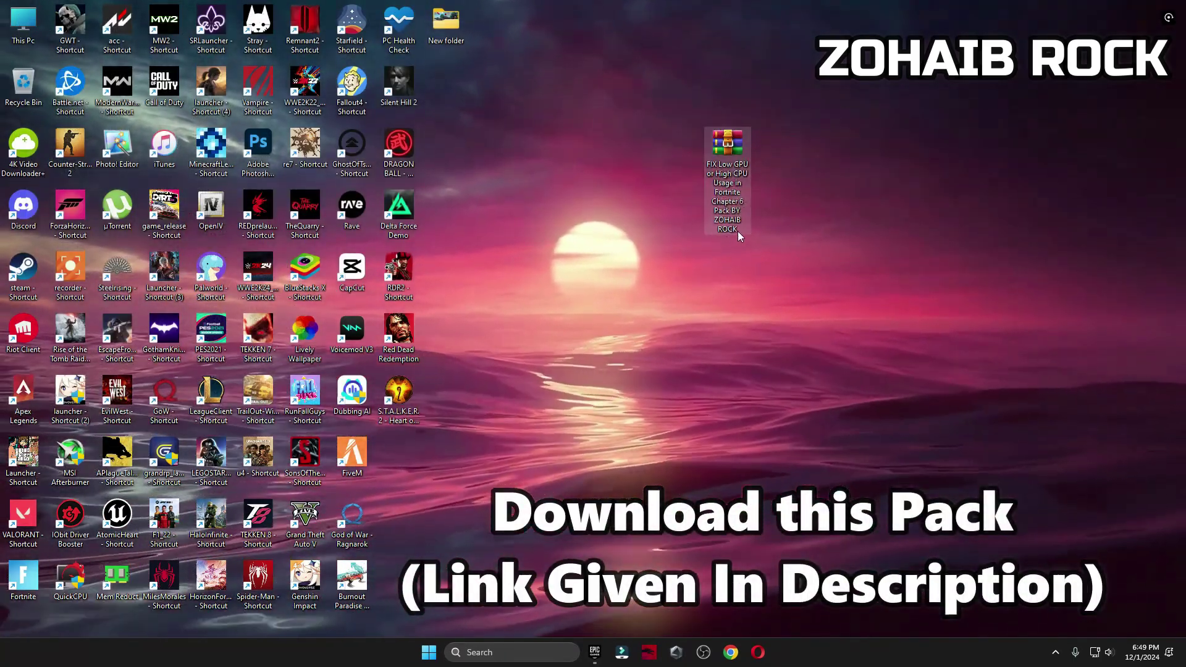
Step: Extract the FIX Low GPU pack archive onto the desktop with WinRAR's Extract Here
{"action": "right_click", "coordinate": [713, 176]}
{"action": "mouse_move", "coordinate": [736, 400]}
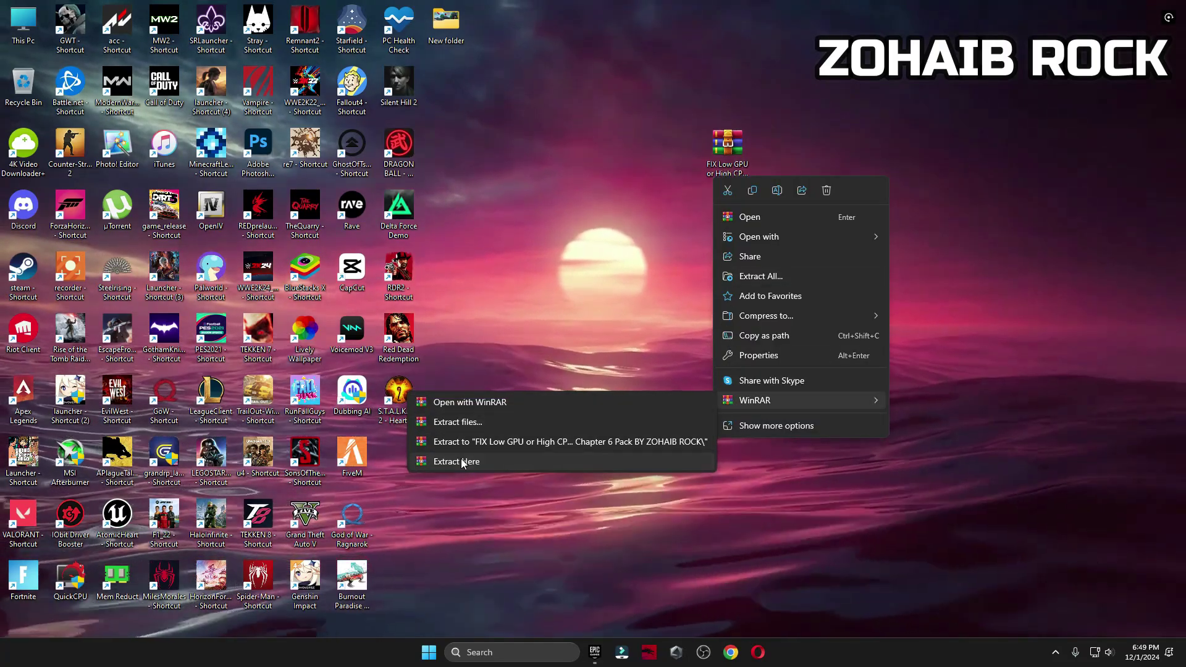
{"action": "left_click", "coordinate": [462, 461]}
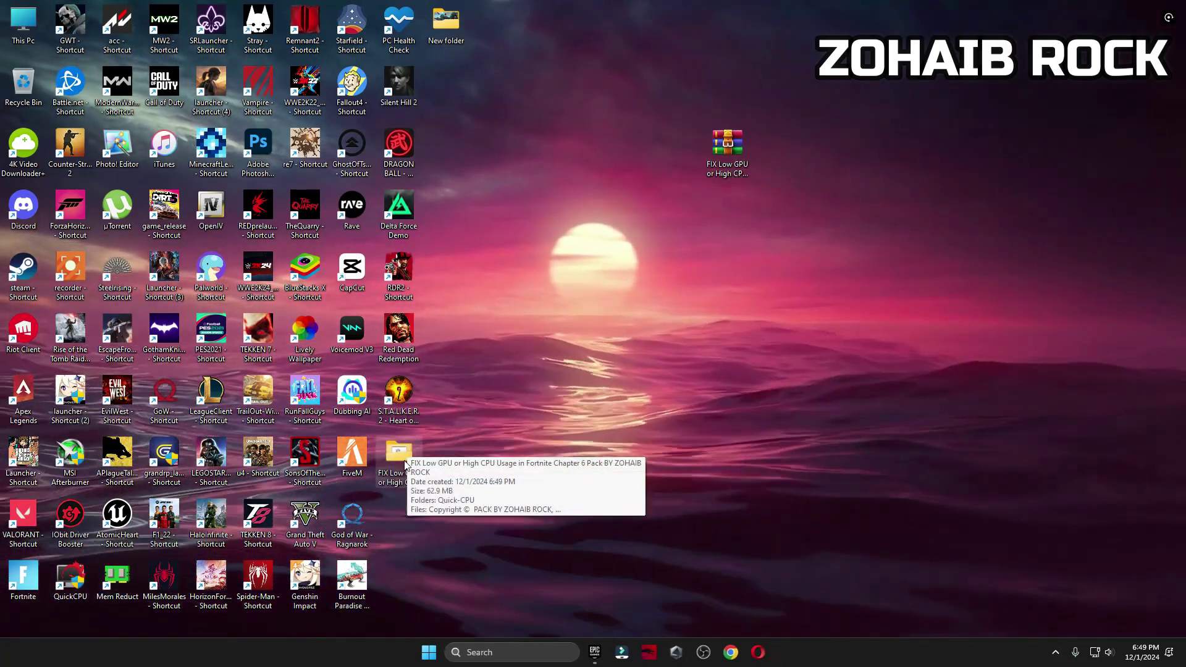
Step: Open the extracted pack's Quick-CPU > 64bit folder and run QuickCpuSetup-4.0.0.0-x64
{"action": "left_click", "coordinate": [636, 165]}
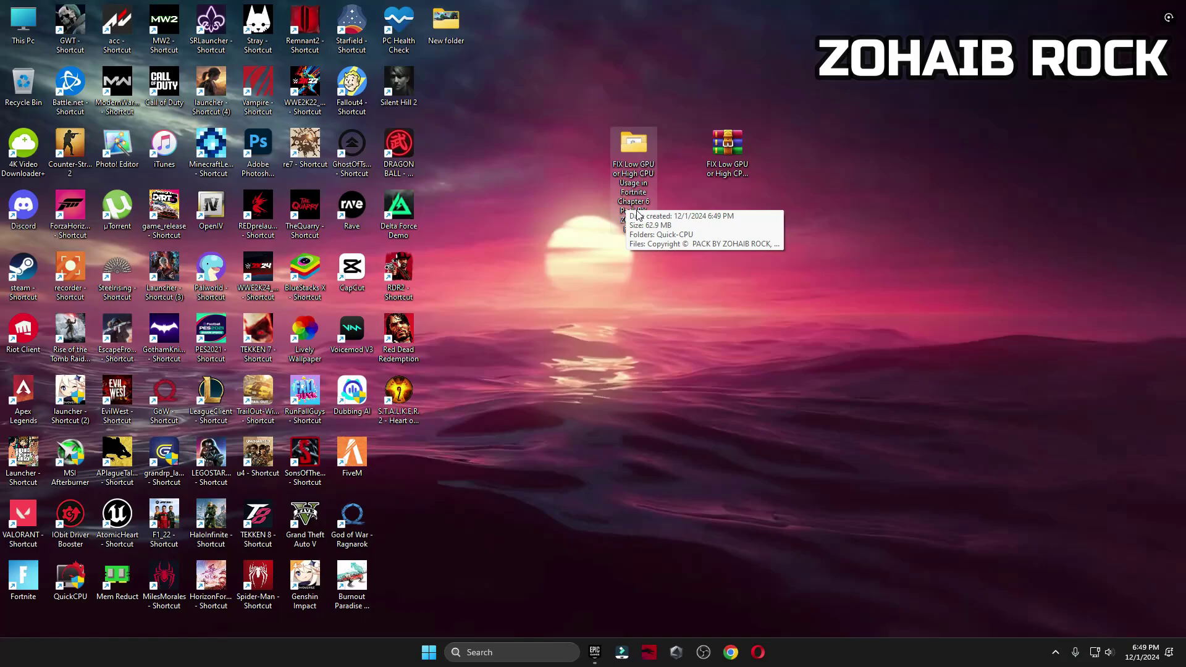
{"action": "double_click", "coordinate": [635, 132]}
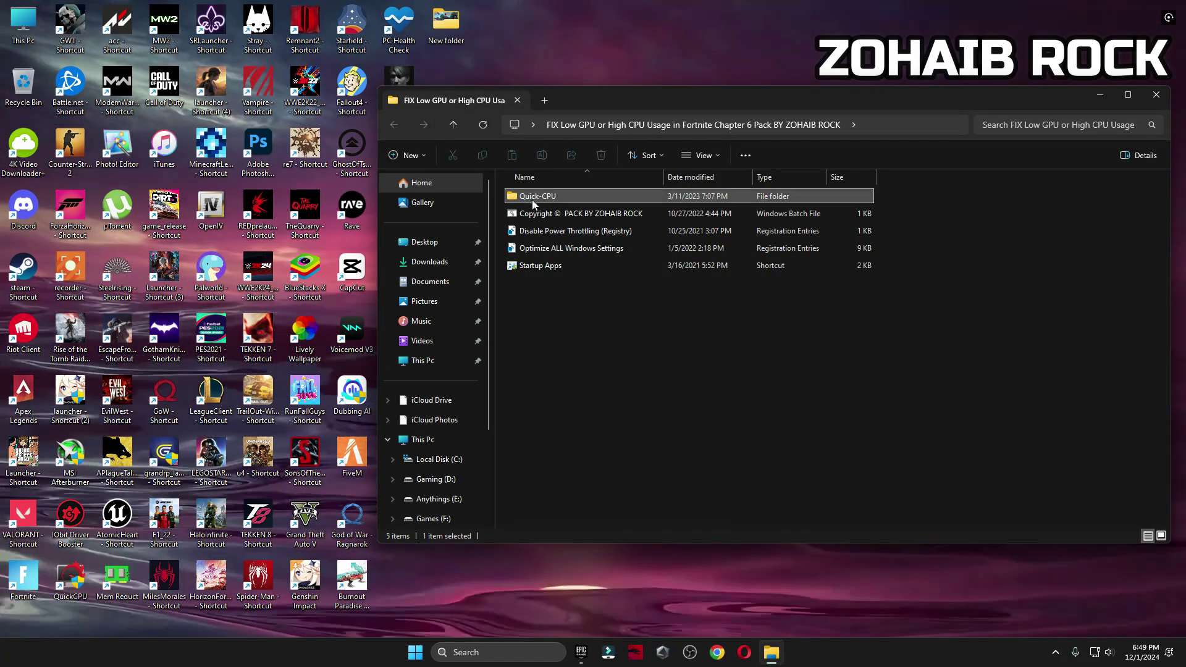
{"action": "double_click", "coordinate": [532, 197]}
{"action": "double_click", "coordinate": [532, 214]}
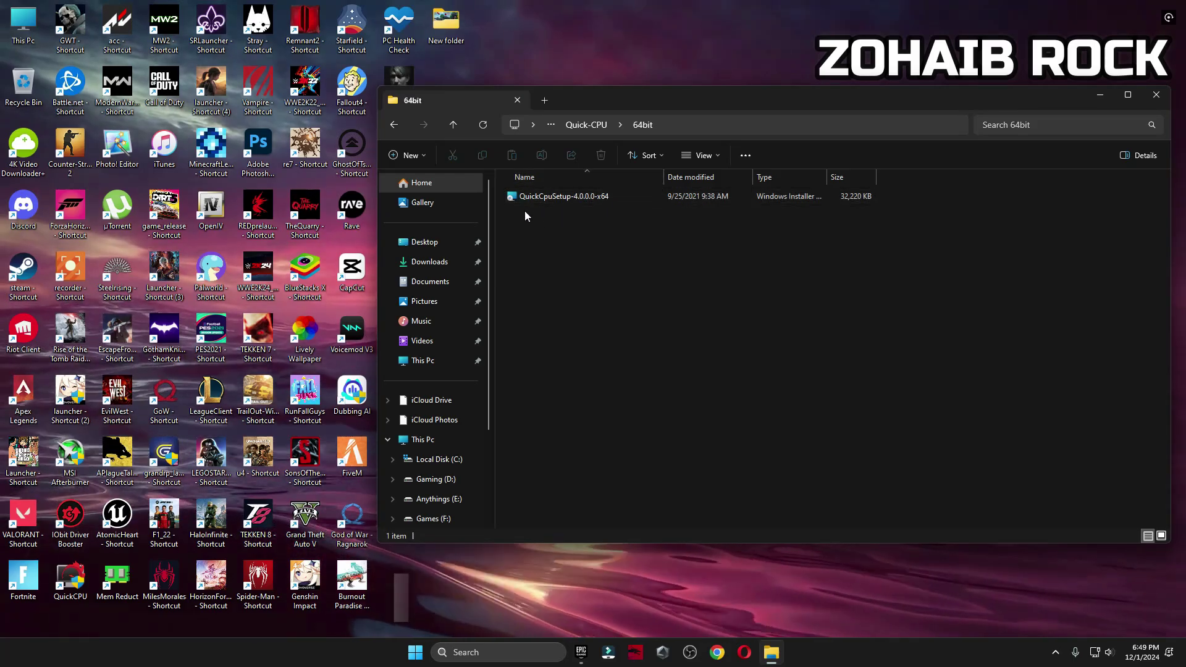
{"action": "double_click", "coordinate": [70, 578]}
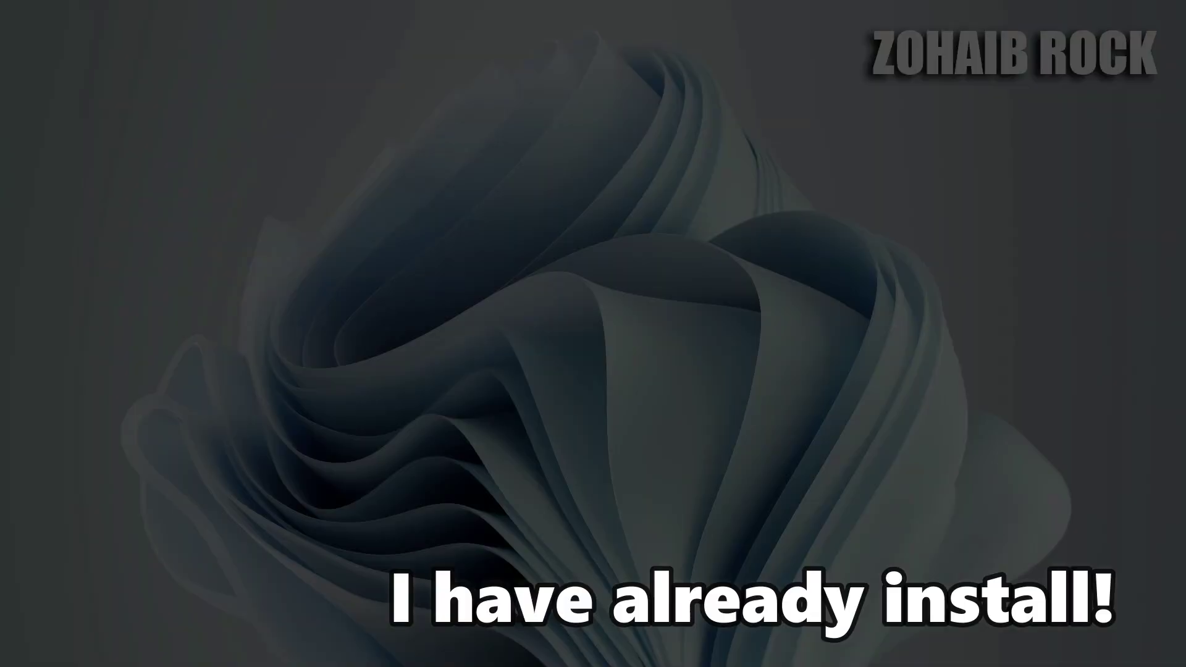
Step: Decline reinstalling QuickCPU, close the 64bit folder, and dismiss the new-version notice
{"action": "left_click", "coordinate": [658, 430]}
{"action": "left_click", "coordinate": [1156, 94]}
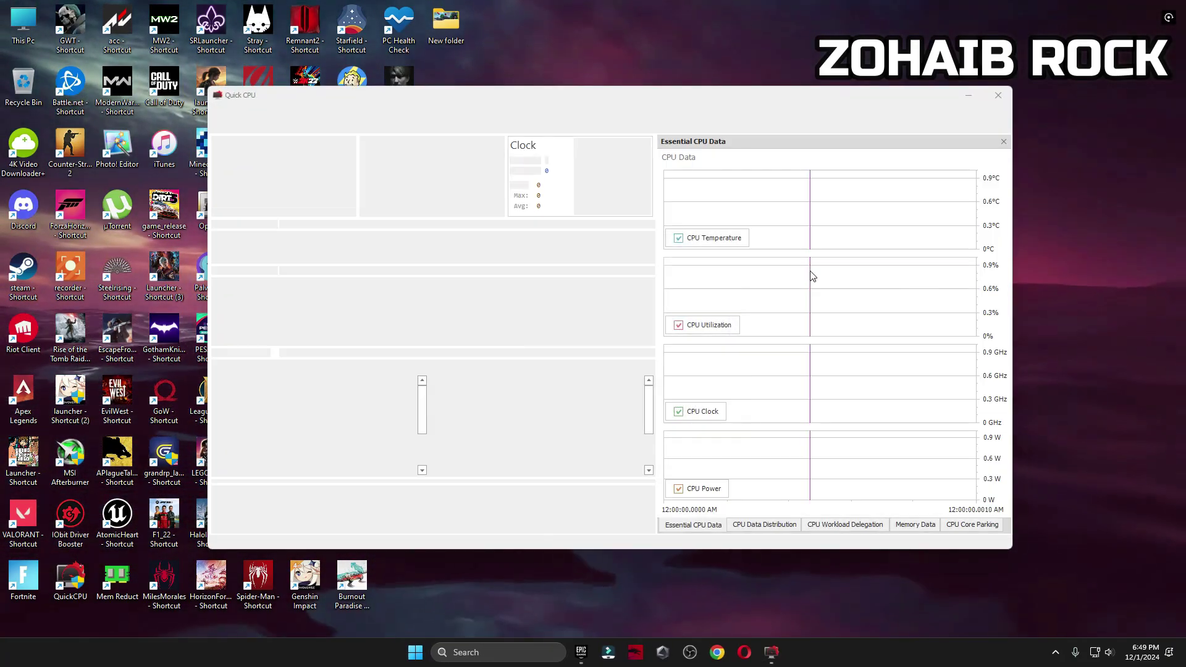
{"action": "left_click", "coordinate": [696, 362]}
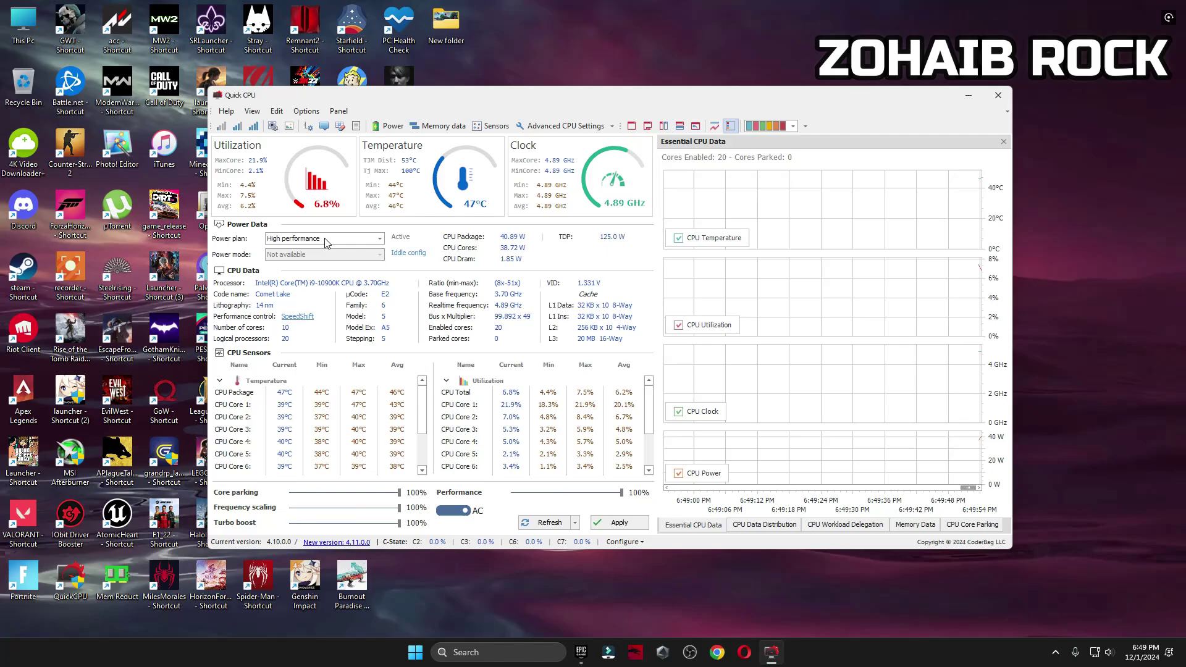
Step: Keep the High performance power plan with core parking at 100%, apply the changes, and close QuickCPU
{"action": "left_click", "coordinate": [312, 239]}
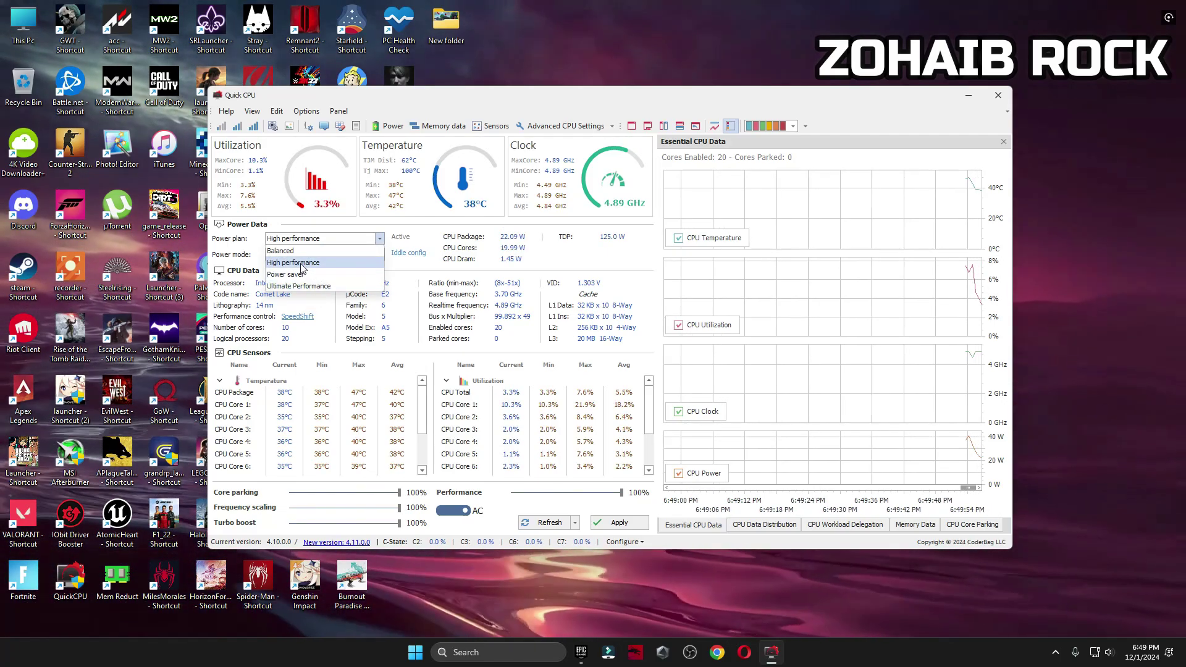
{"action": "left_click", "coordinate": [366, 263]}
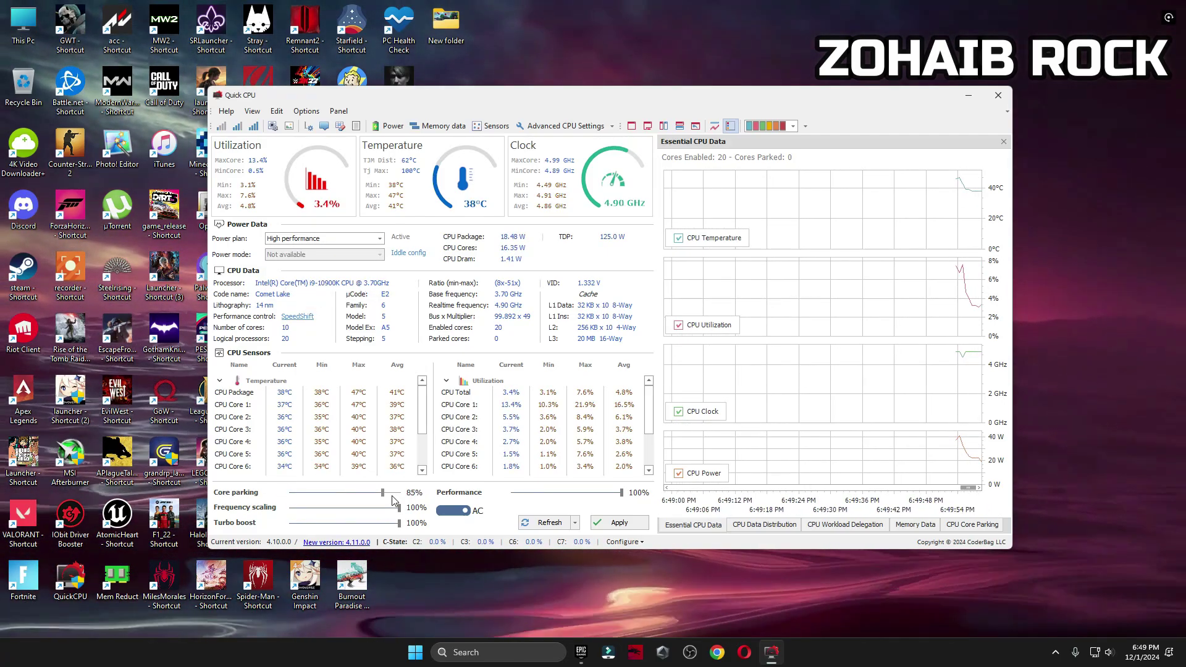
{"action": "left_click", "coordinate": [398, 520]}
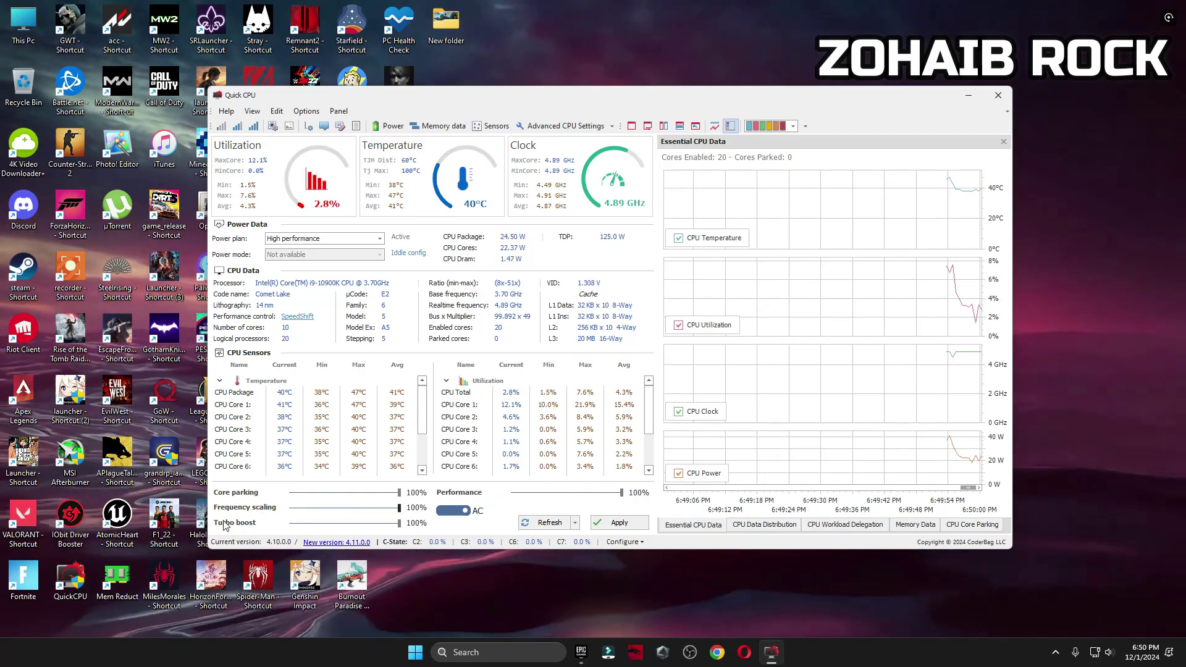
{"action": "left_click_drag", "start_coordinate": [291, 508], "coordinate": [400, 507]}
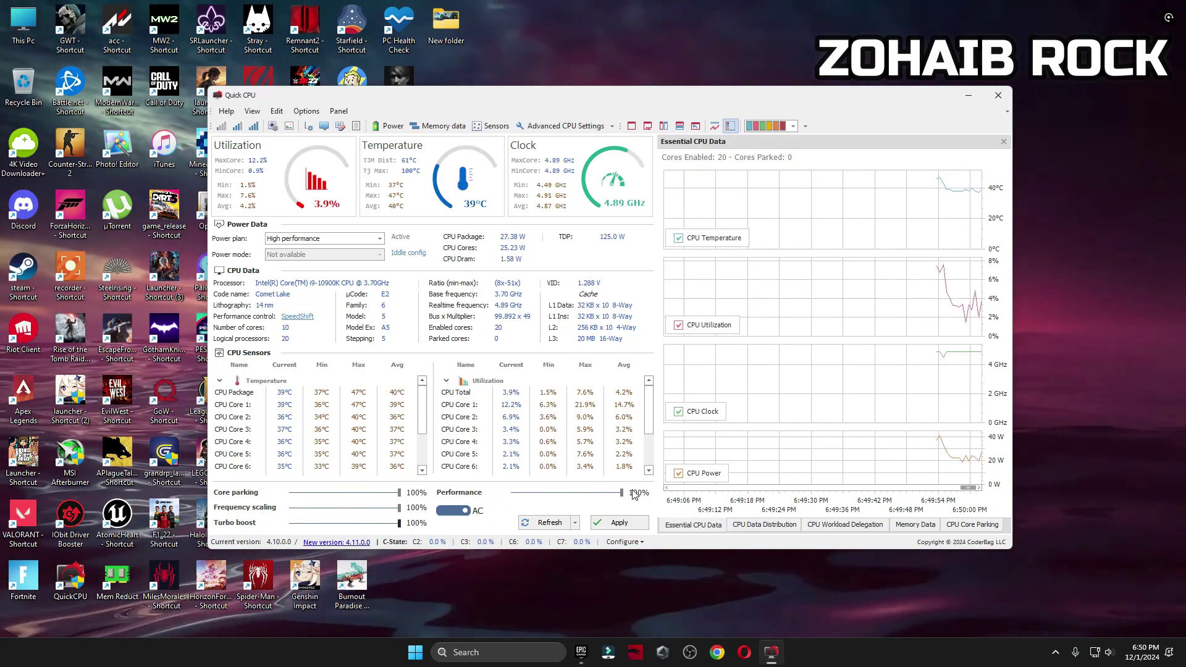
{"action": "left_click", "coordinate": [618, 523]}
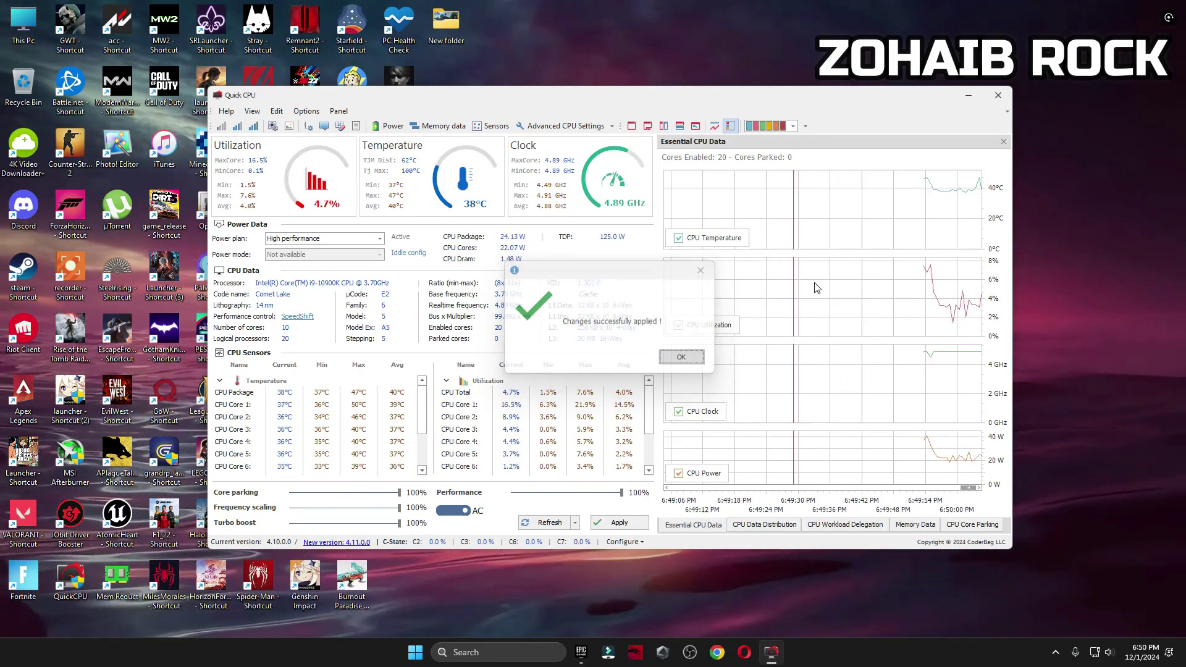
{"action": "key", "text": "Return"}
{"action": "left_click", "coordinate": [999, 94]}
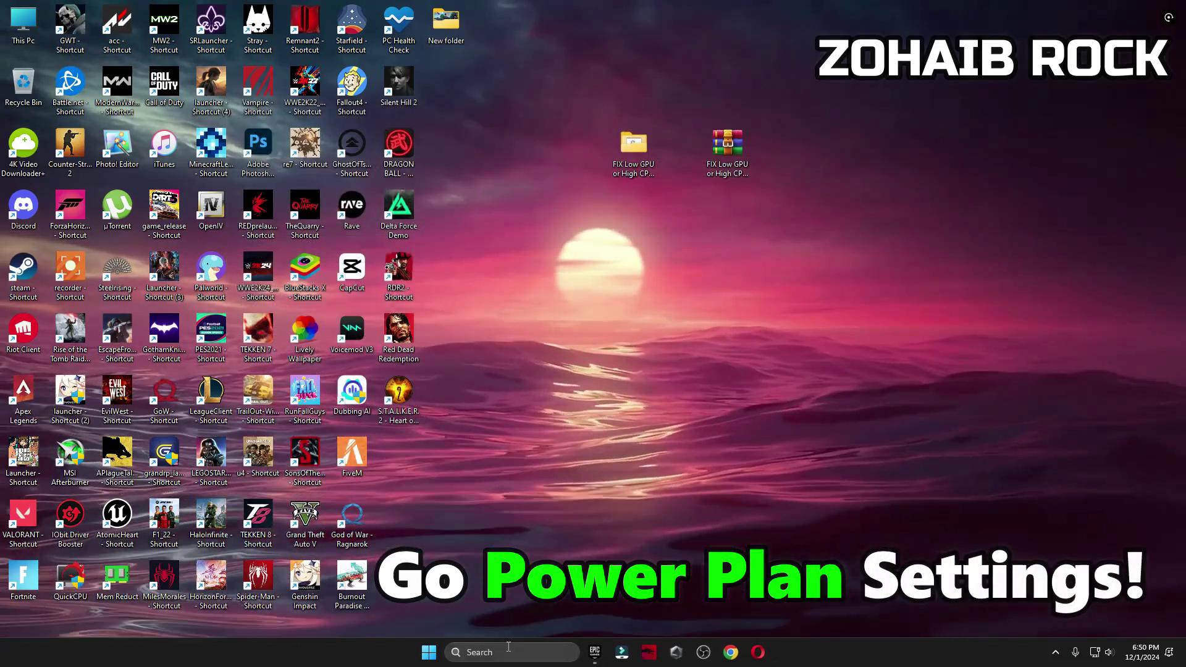
{"action": "left_click", "coordinate": [508, 647]}
{"action": "type", "text": "powe"}
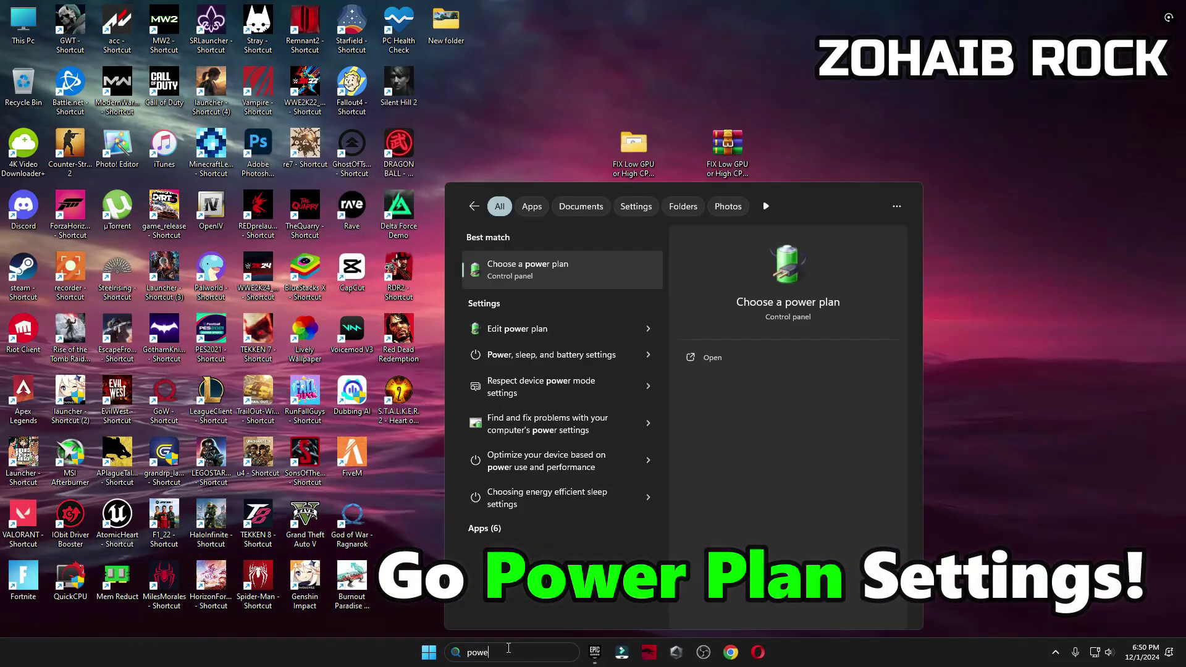
{"action": "type", "text": "r"}
{"action": "left_click", "coordinate": [528, 265]}
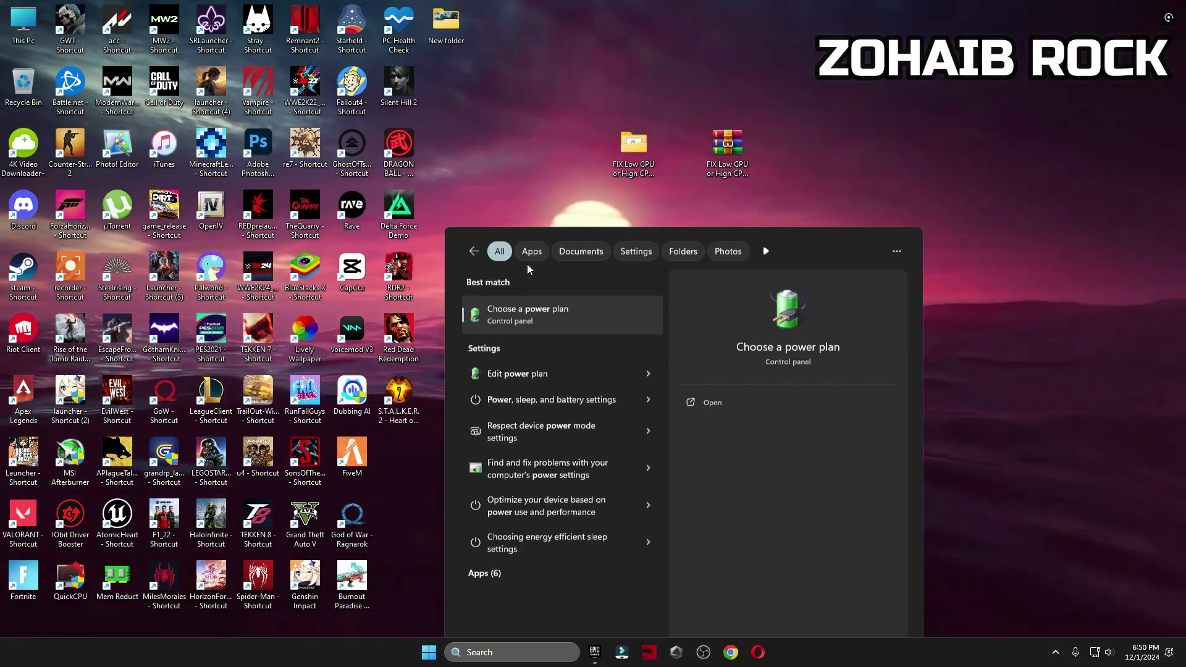
{"action": "left_click", "coordinate": [427, 283]}
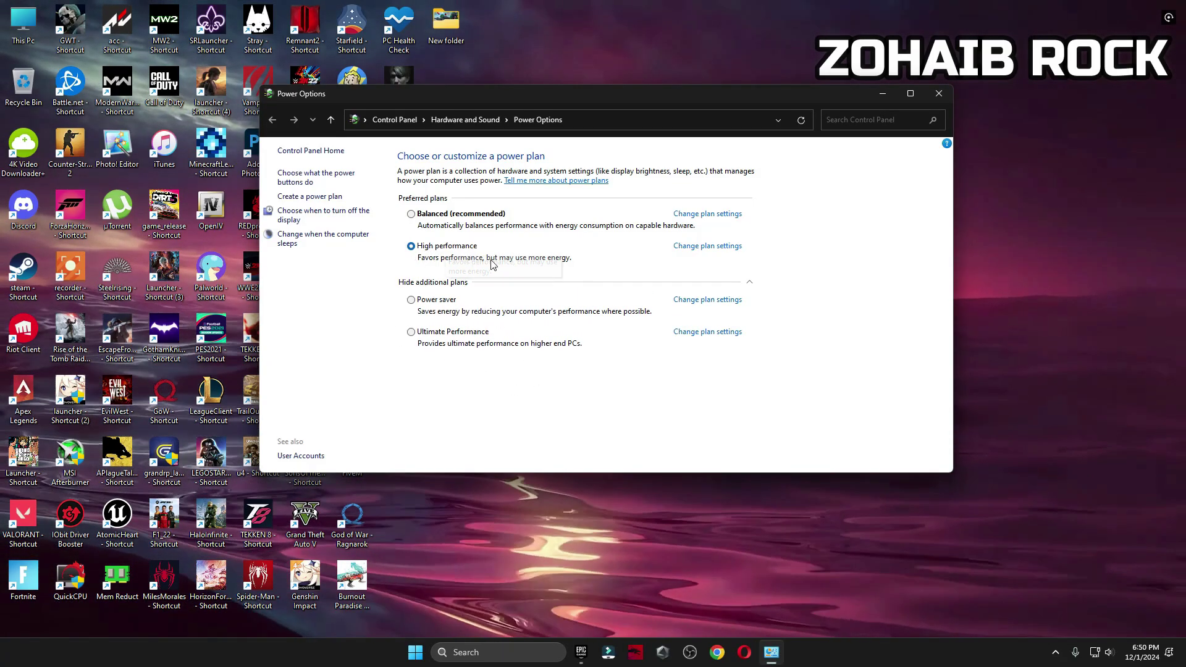
{"action": "left_click", "coordinate": [750, 282]}
Step: Close Power Options, open the Fortnite fix pack folder, and select its two registry tweak files
{"action": "left_click", "coordinate": [937, 93]}
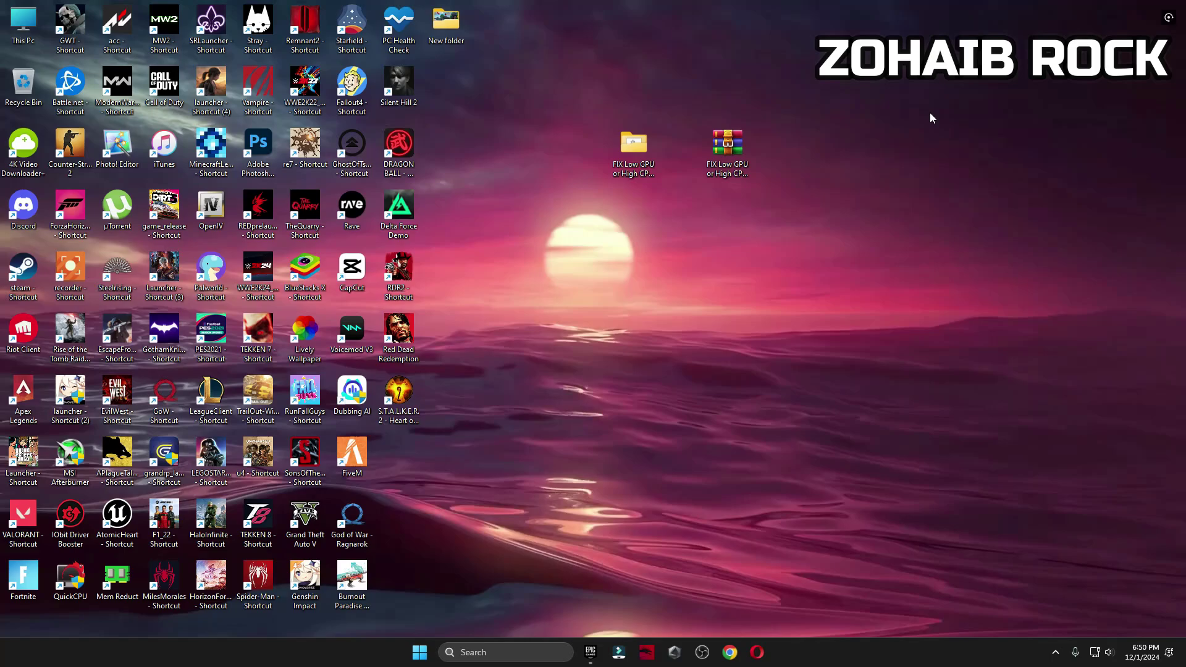
{"action": "double_click", "coordinate": [631, 166]}
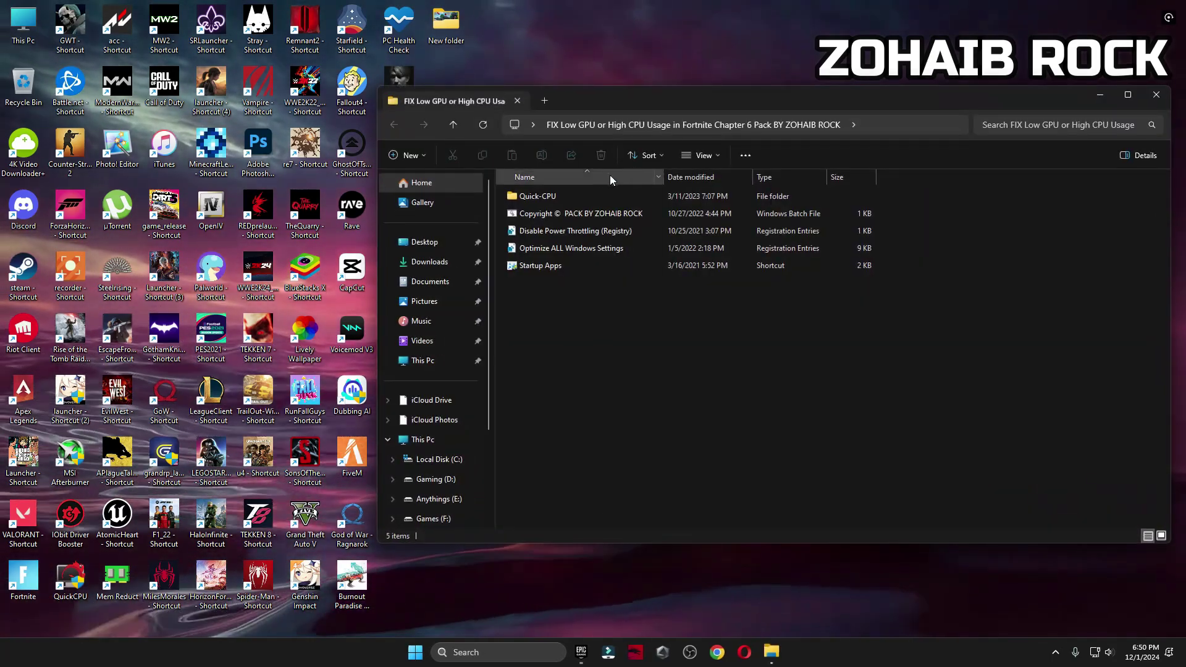
{"action": "left_click_drag", "start_coordinate": [876, 224], "coordinate": [874, 250]}
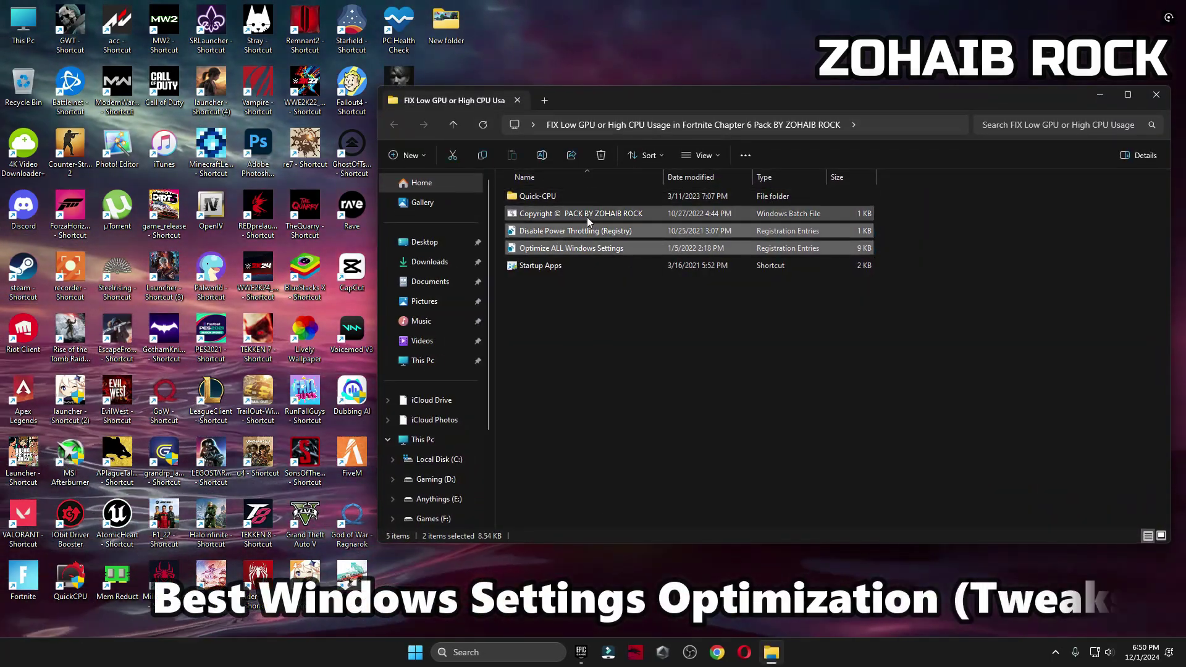
Step: Open Windows Settings from the Start menu
{"action": "key", "text": "super"}
{"action": "left_click", "coordinate": [682, 371]}
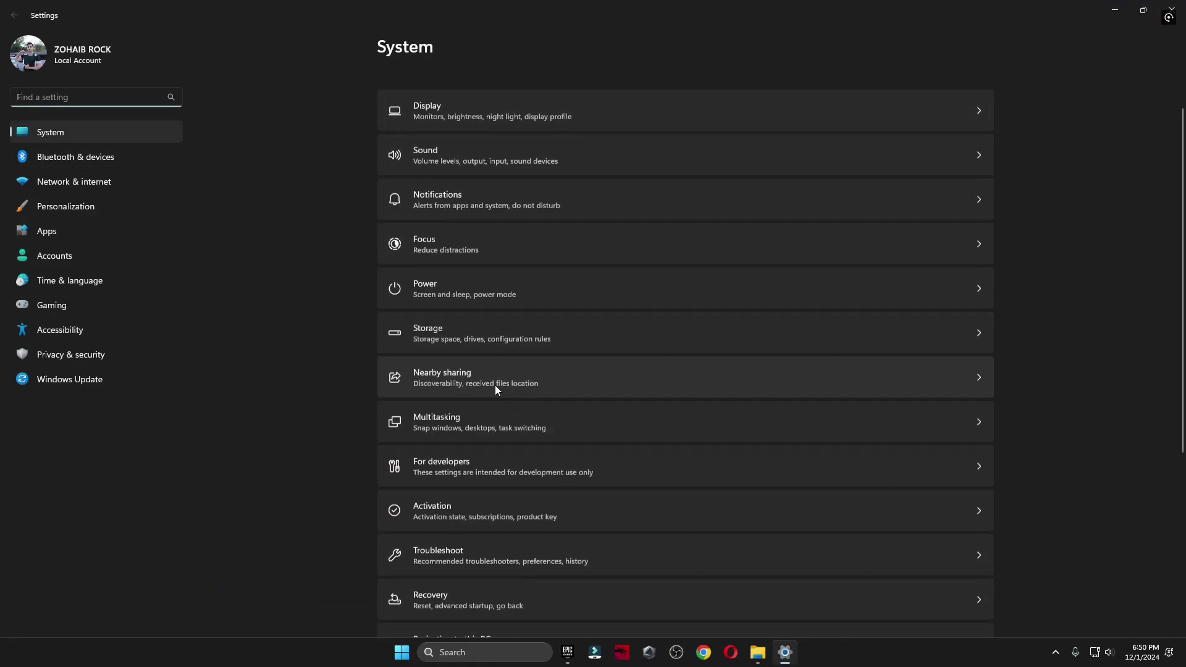
{"action": "scroll", "coordinate": [609, 232], "scroll_direction": "down", "scroll_amount": 3}
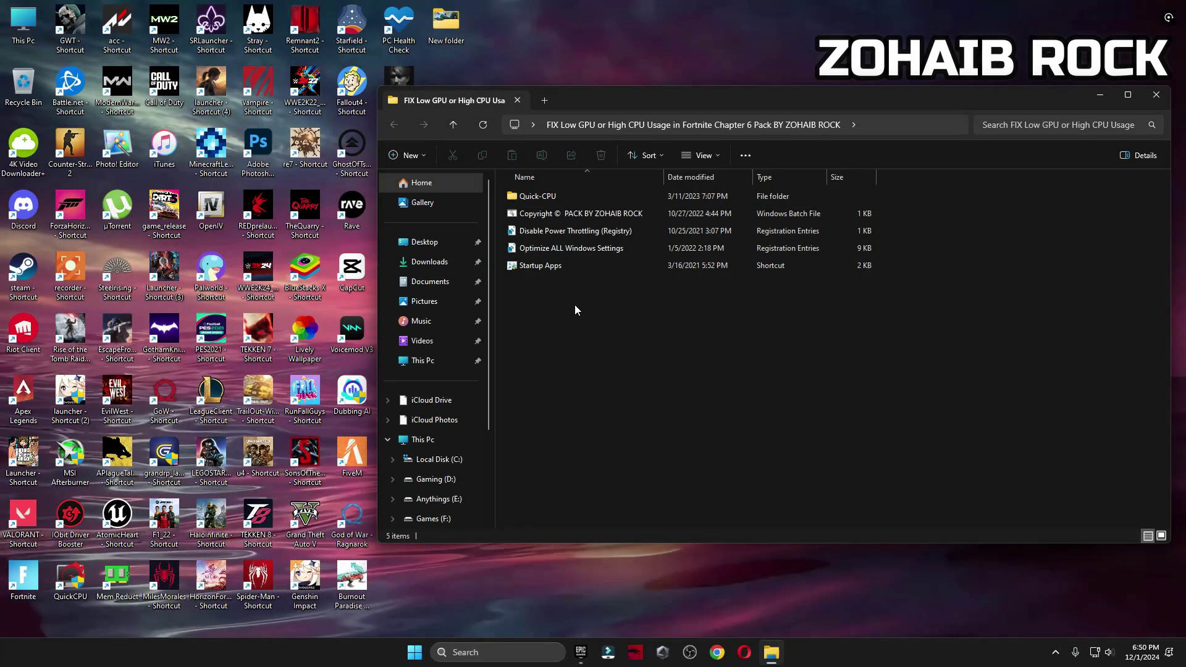
Step: Merge the Optimize ALL Windows Settings registry file, approving the UAC and Registry Editor prompts
{"action": "double_click", "coordinate": [574, 249]}
{"action": "left_click", "coordinate": [530, 424]}
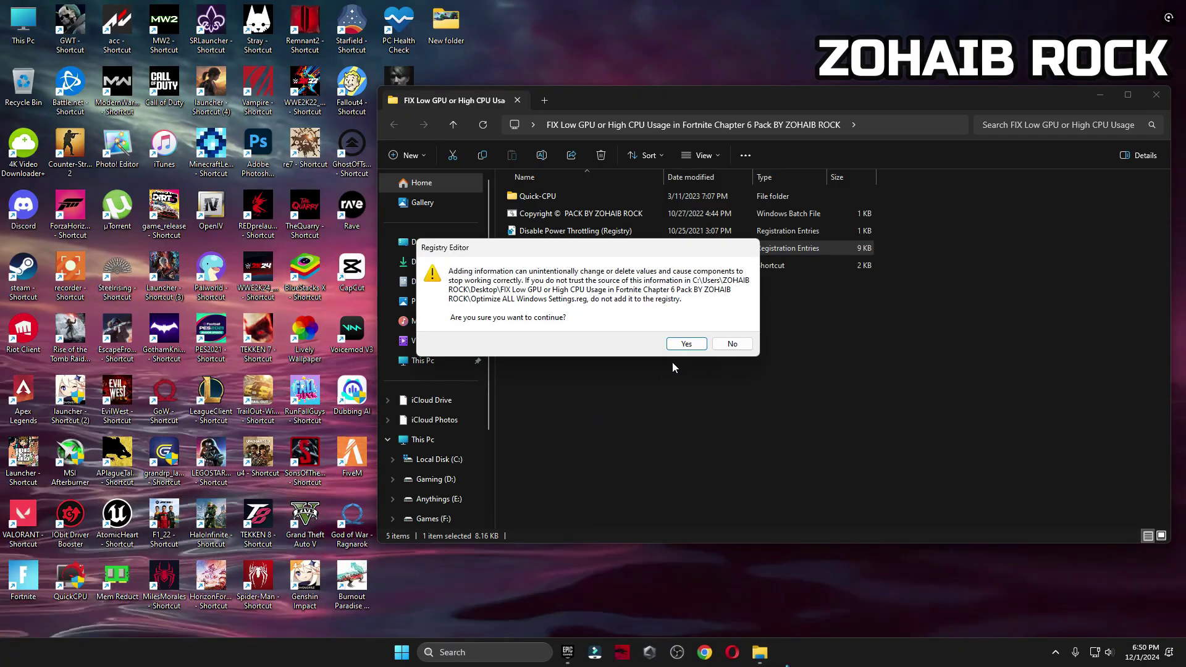
{"action": "left_click", "coordinate": [683, 342]}
{"action": "left_click", "coordinate": [725, 329]}
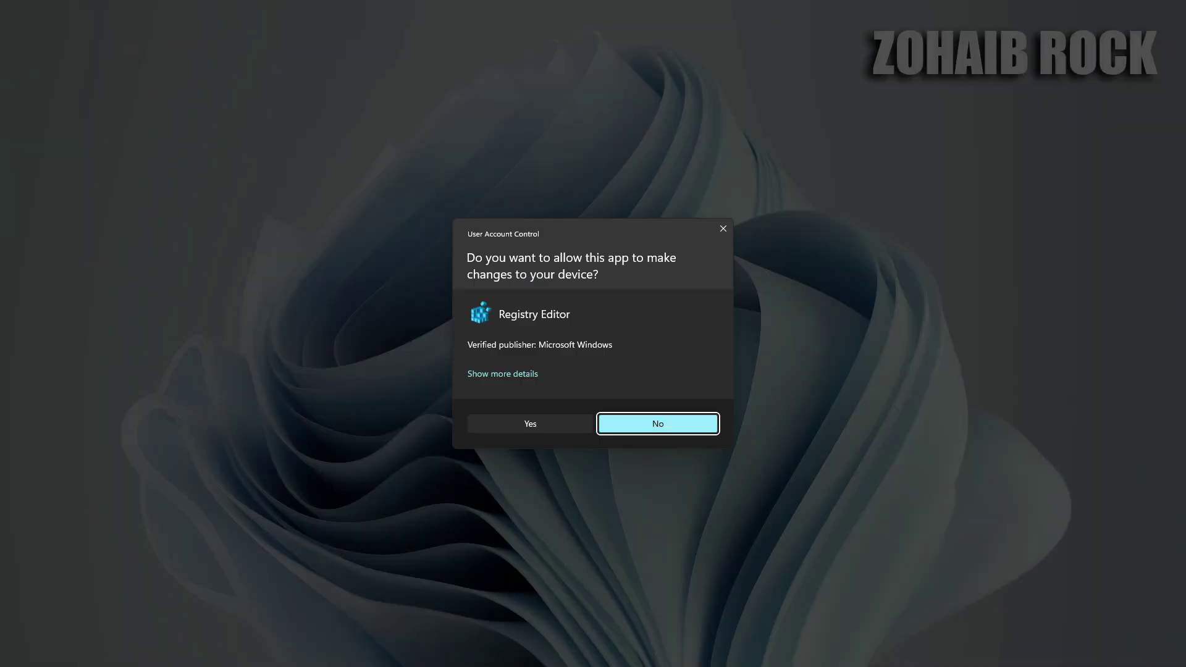
{"action": "left_click", "coordinate": [685, 421]}
{"action": "left_click", "coordinate": [683, 341]}
Step: Dismiss the registry success message and open the Startup Apps list in Task Manager
{"action": "left_click", "coordinate": [729, 329]}
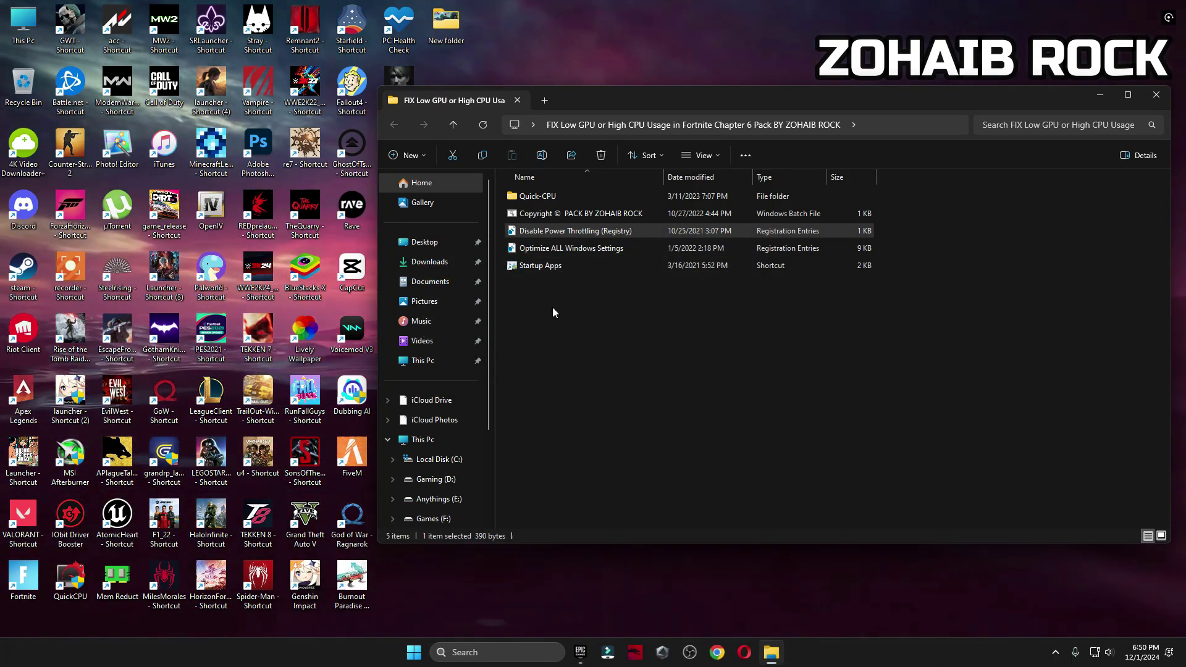
{"action": "double_click", "coordinate": [547, 267]}
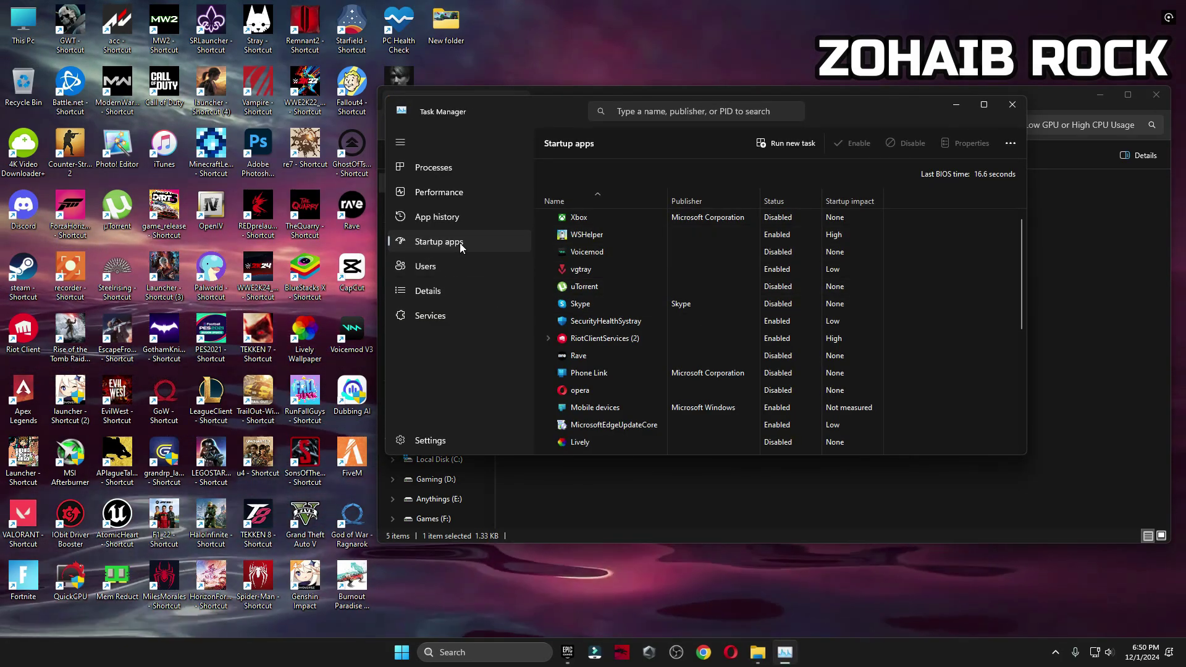
{"action": "scroll", "coordinate": [601, 265], "scroll_direction": "down", "scroll_amount": 1}
{"action": "scroll", "coordinate": [601, 266], "scroll_direction": "down", "scroll_amount": 4}
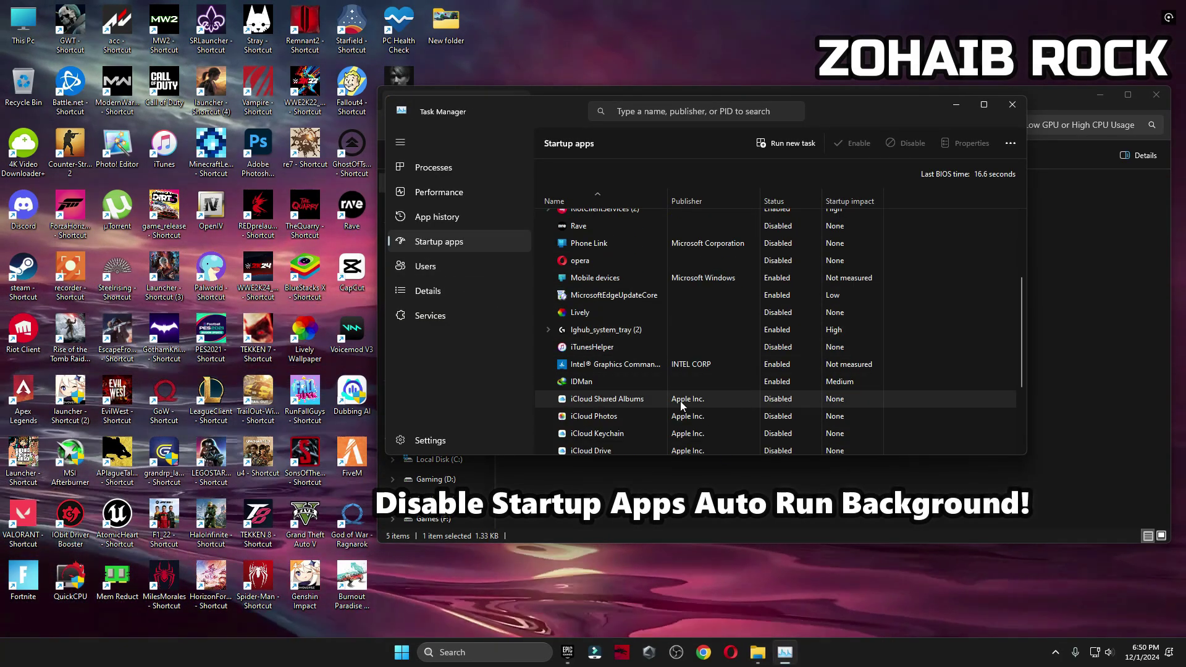
{"action": "scroll", "coordinate": [691, 365], "scroll_direction": "up", "scroll_amount": 5}
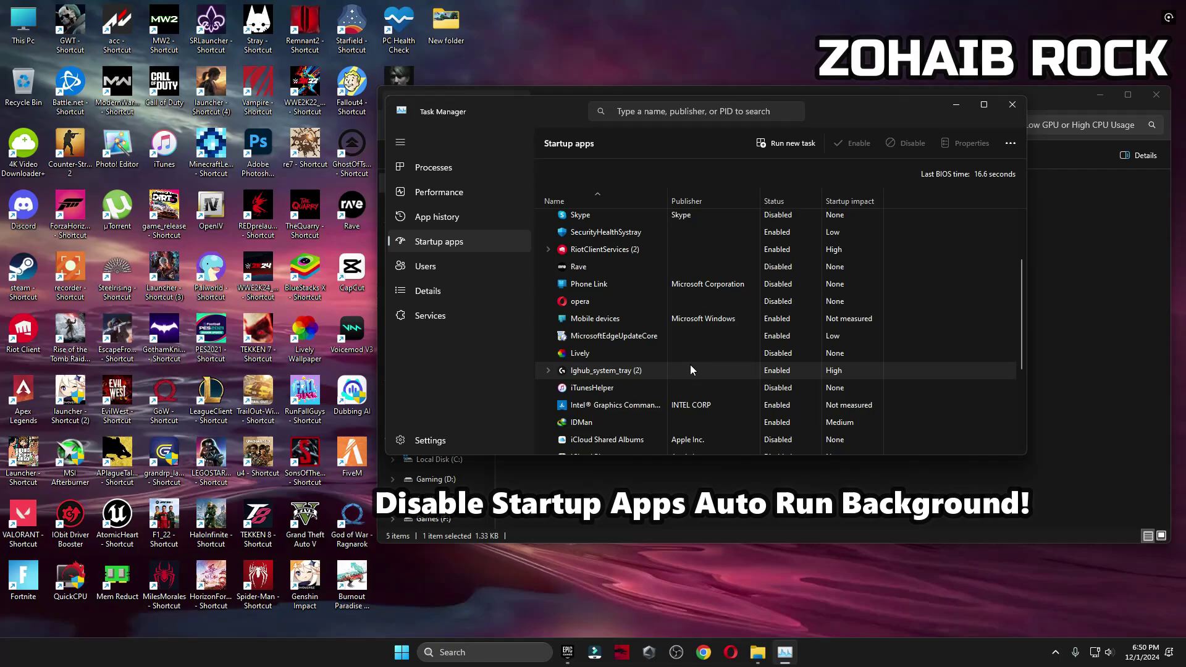
Step: Review the uTorrent, Skype, Voicemod and Lively startup entries, then close Task Manager
{"action": "left_click", "coordinate": [602, 288]}
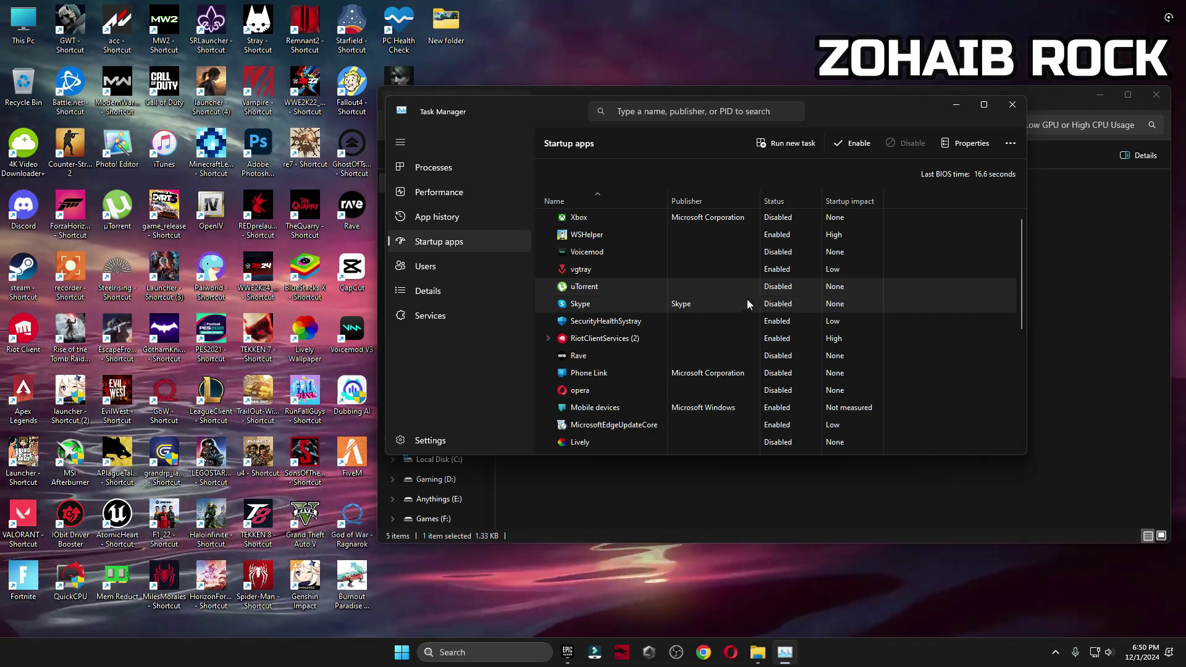
{"action": "left_click", "coordinate": [745, 301]}
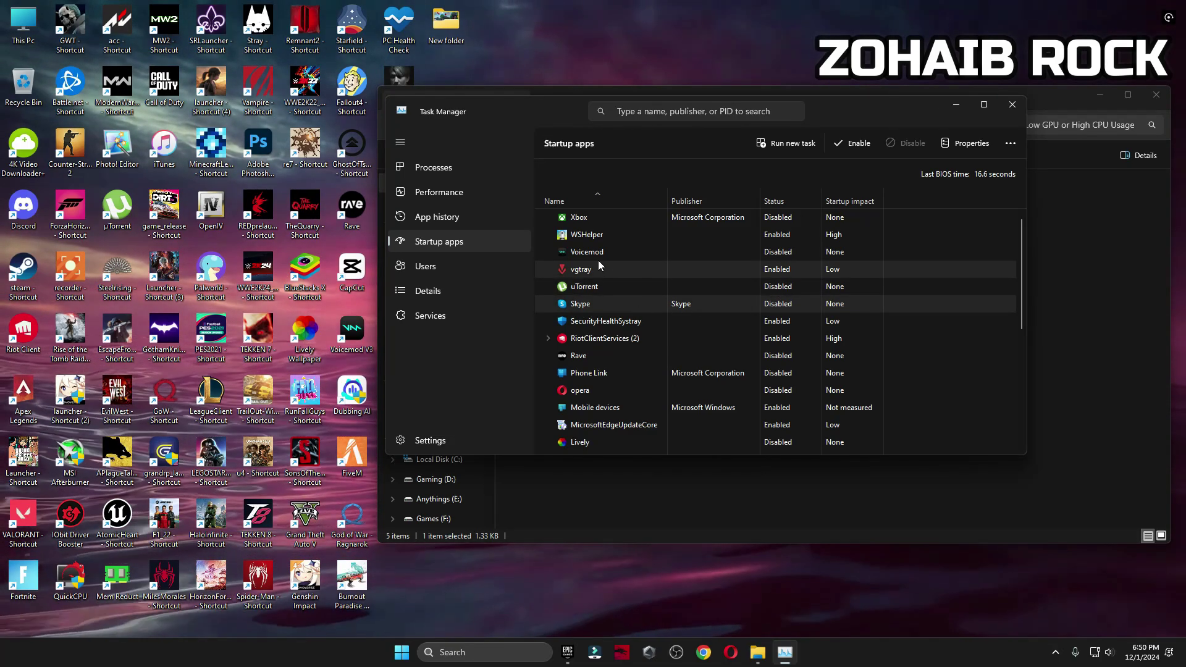
{"action": "left_click", "coordinate": [775, 258]}
{"action": "scroll", "coordinate": [766, 257], "scroll_direction": "down", "scroll_amount": 2}
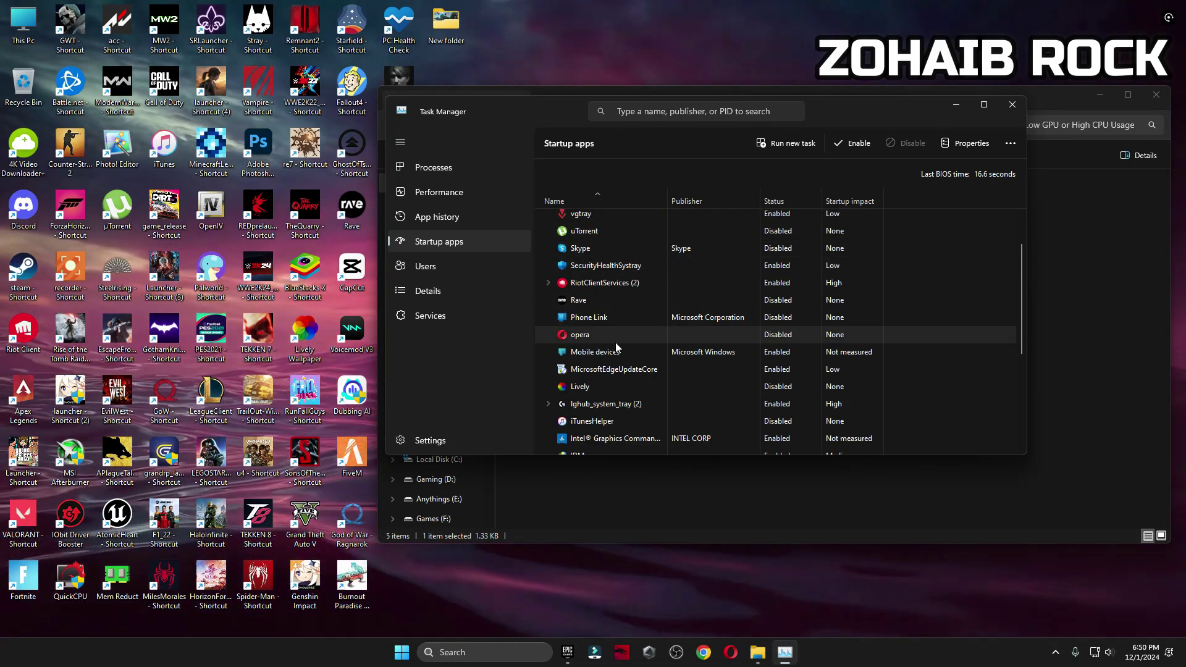
{"action": "left_click", "coordinate": [787, 388]}
{"action": "scroll", "coordinate": [762, 320], "scroll_direction": "down", "scroll_amount": 6}
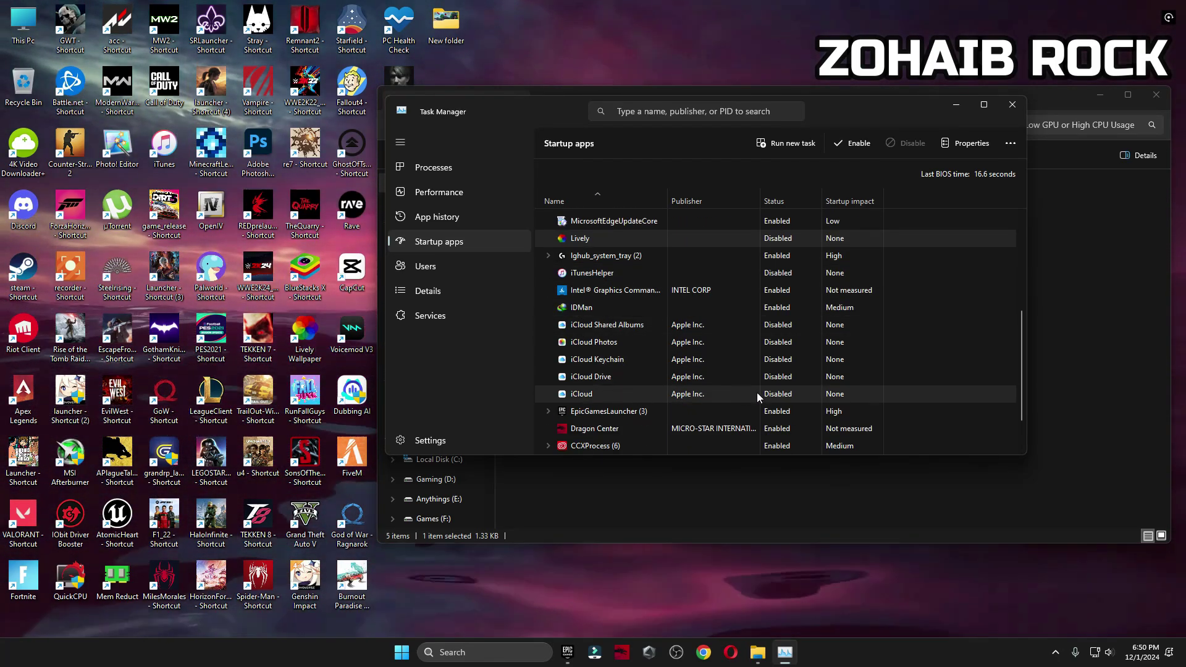
{"action": "left_click", "coordinate": [1014, 104]}
Step: Close the fix pack folder and launch NVIDIA Control Panel from the desktop context menu
{"action": "left_click", "coordinate": [1156, 96]}
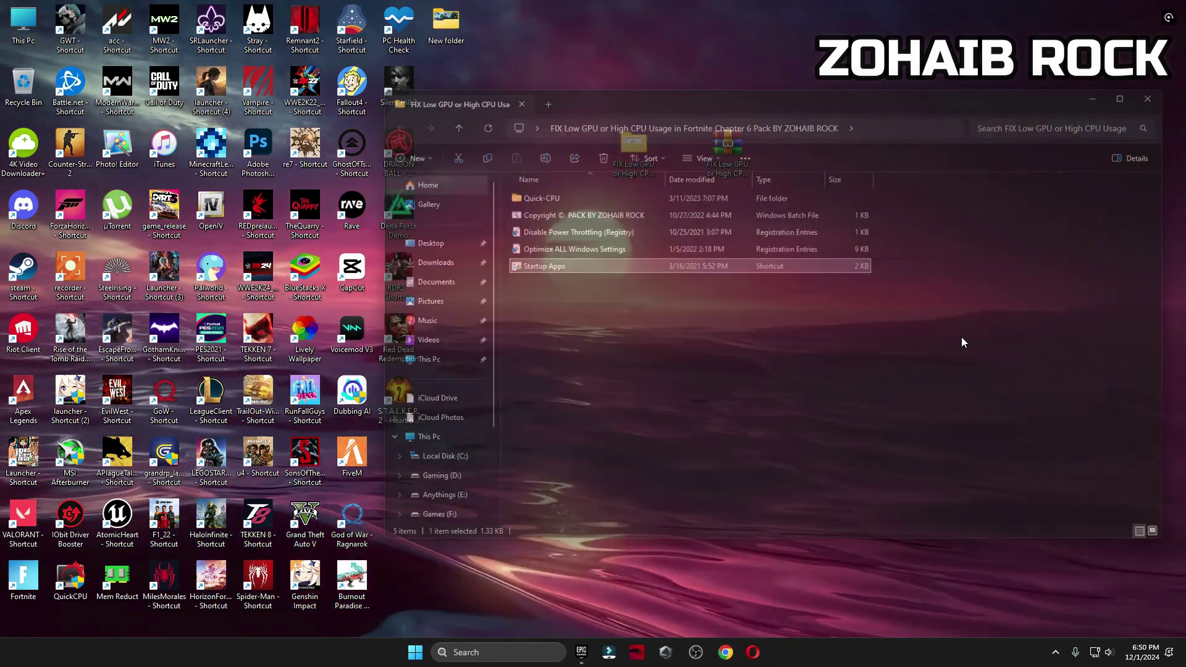
{"action": "right_click", "coordinate": [713, 228]}
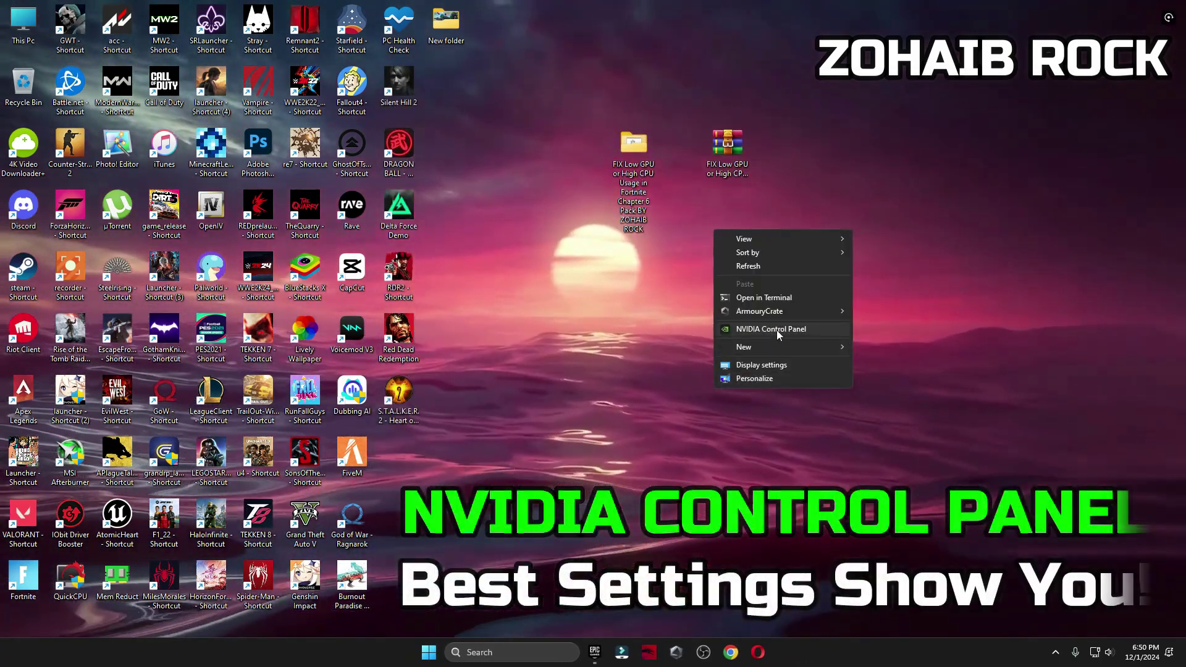
{"action": "left_click", "coordinate": [777, 328]}
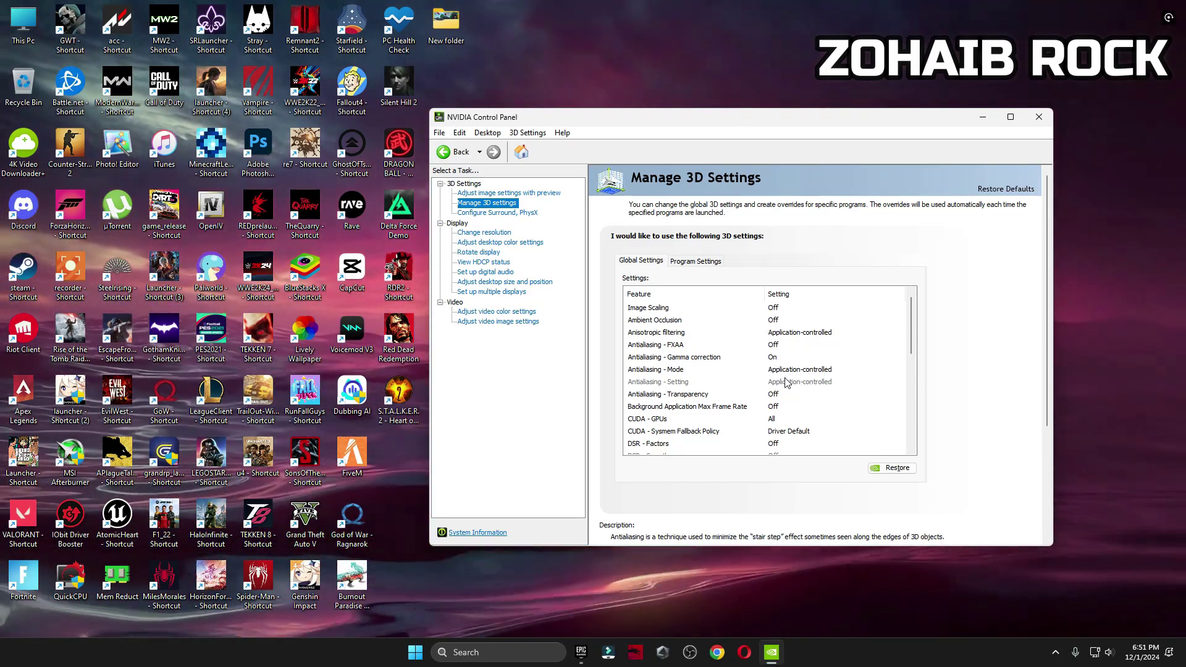
Step: Set global Texture filtering - Quality to High performance and Vertical sync Off, then open Configure Surround, PhysX
{"action": "scroll", "coordinate": [864, 384], "scroll_direction": "down", "scroll_amount": 3}
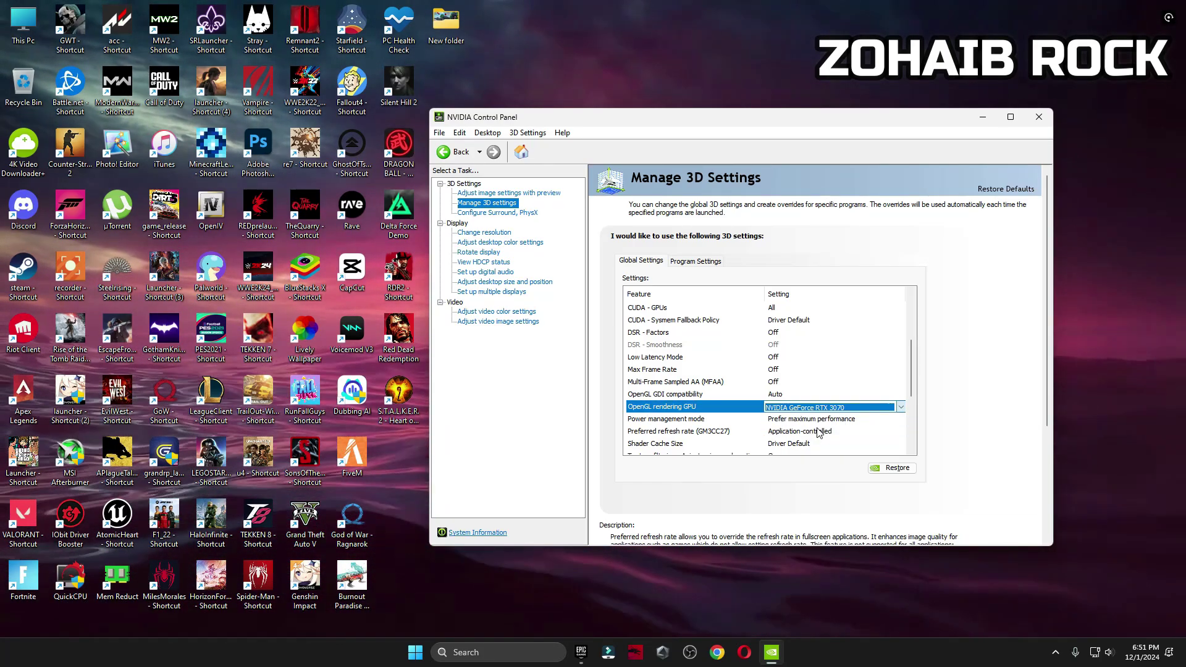
{"action": "left_click_drag", "start_coordinate": [908, 388], "coordinate": [910, 423]}
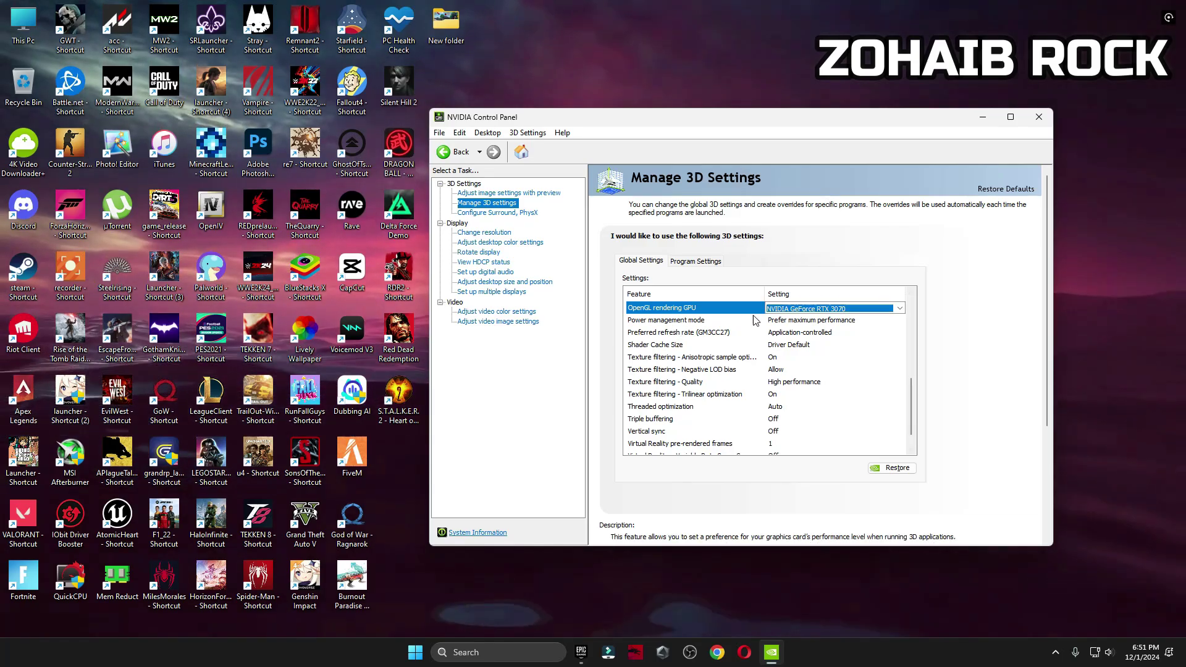
{"action": "left_click", "coordinate": [786, 322]}
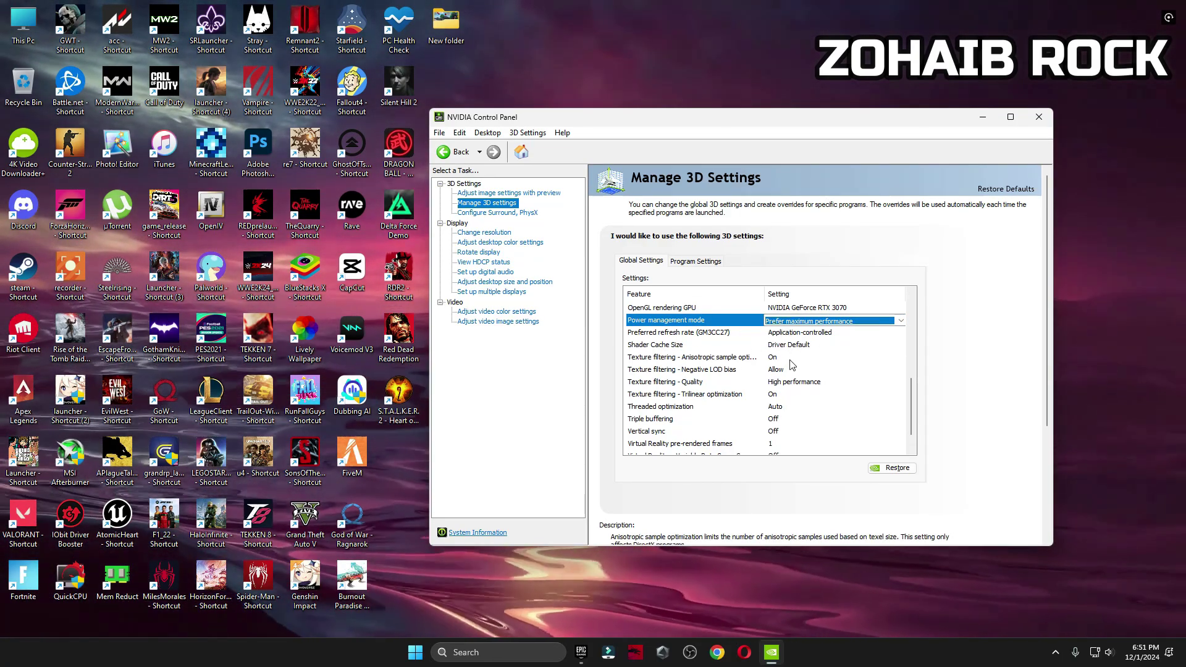
{"action": "left_click", "coordinate": [789, 382]}
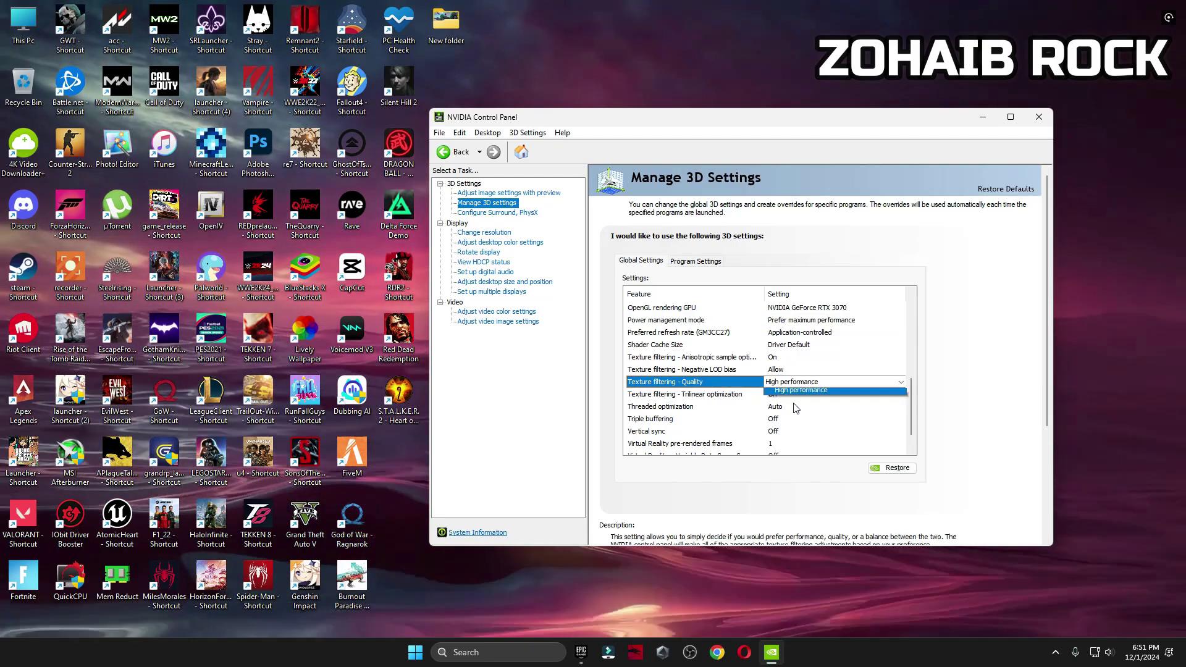
{"action": "left_click", "coordinate": [802, 424]}
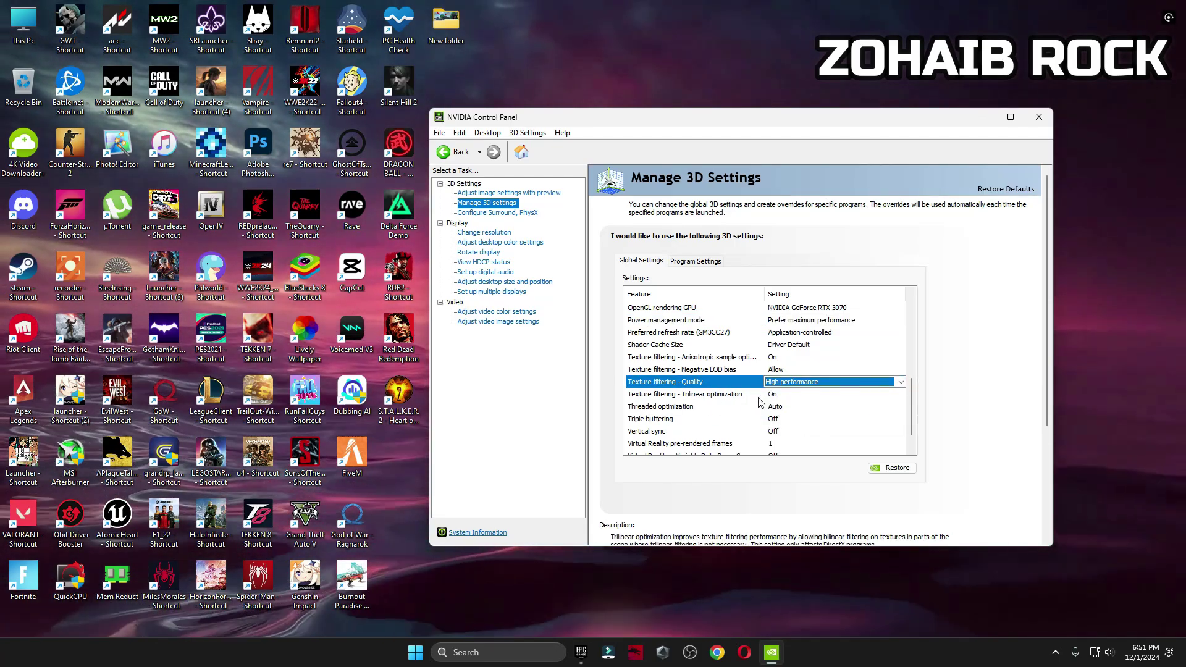
{"action": "left_click", "coordinate": [759, 432]}
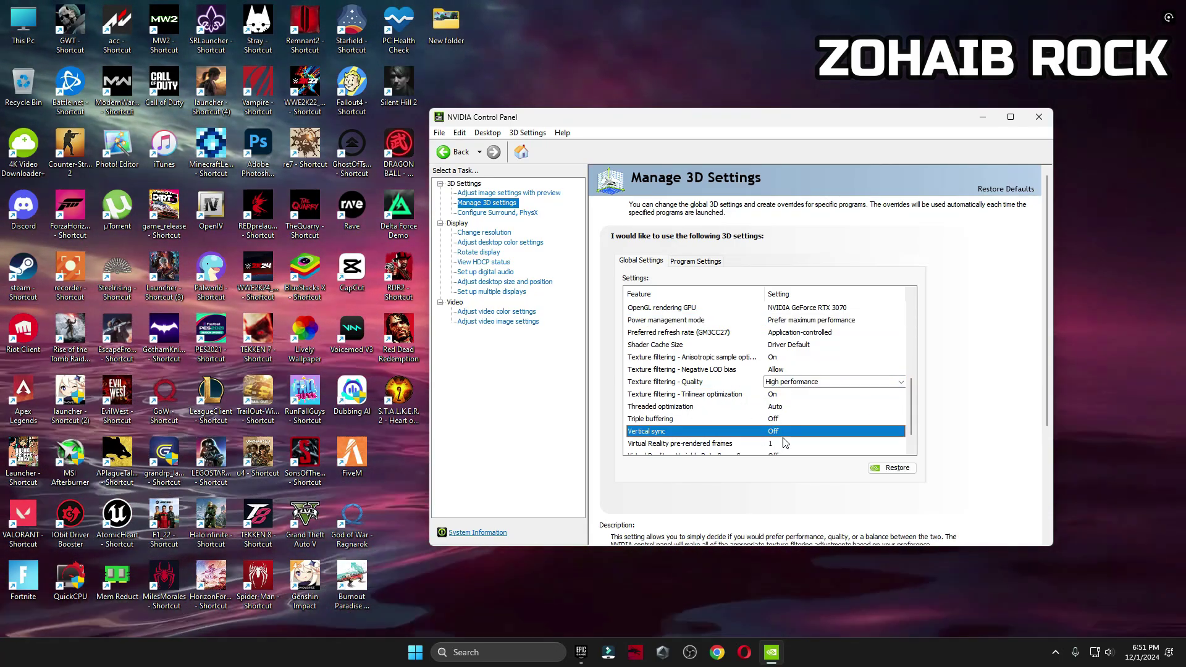
{"action": "left_click", "coordinate": [797, 431]}
{"action": "left_click", "coordinate": [742, 432]}
{"action": "scroll", "coordinate": [912, 423], "scroll_direction": "down", "scroll_amount": 1}
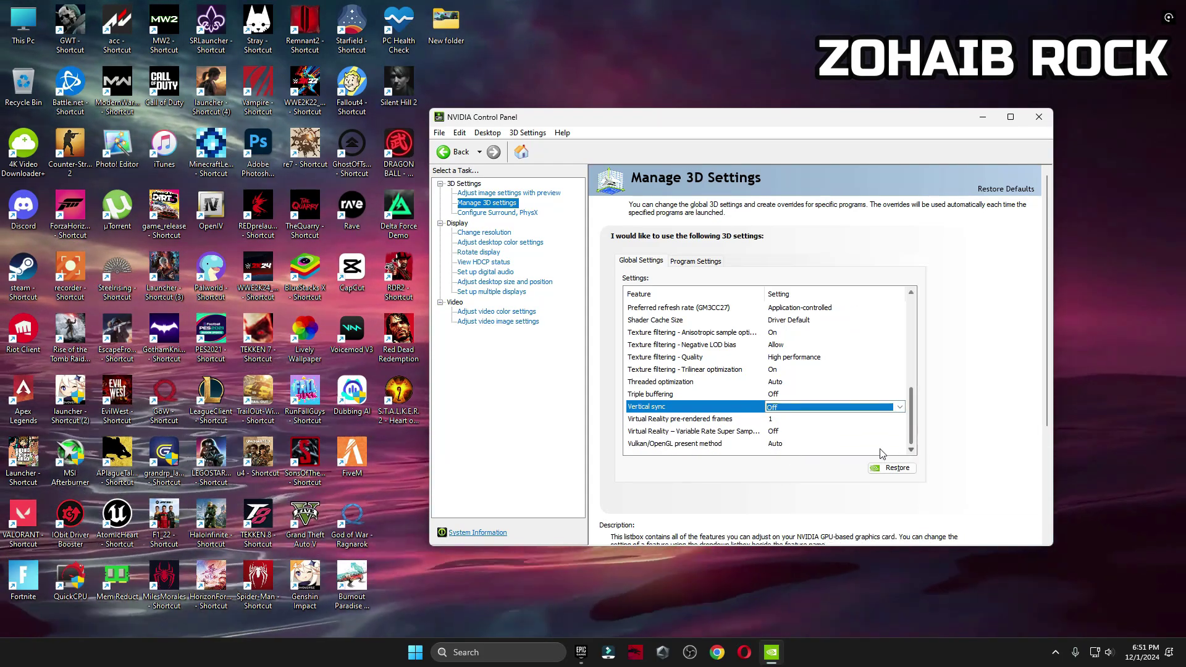
{"action": "left_click", "coordinate": [524, 213]}
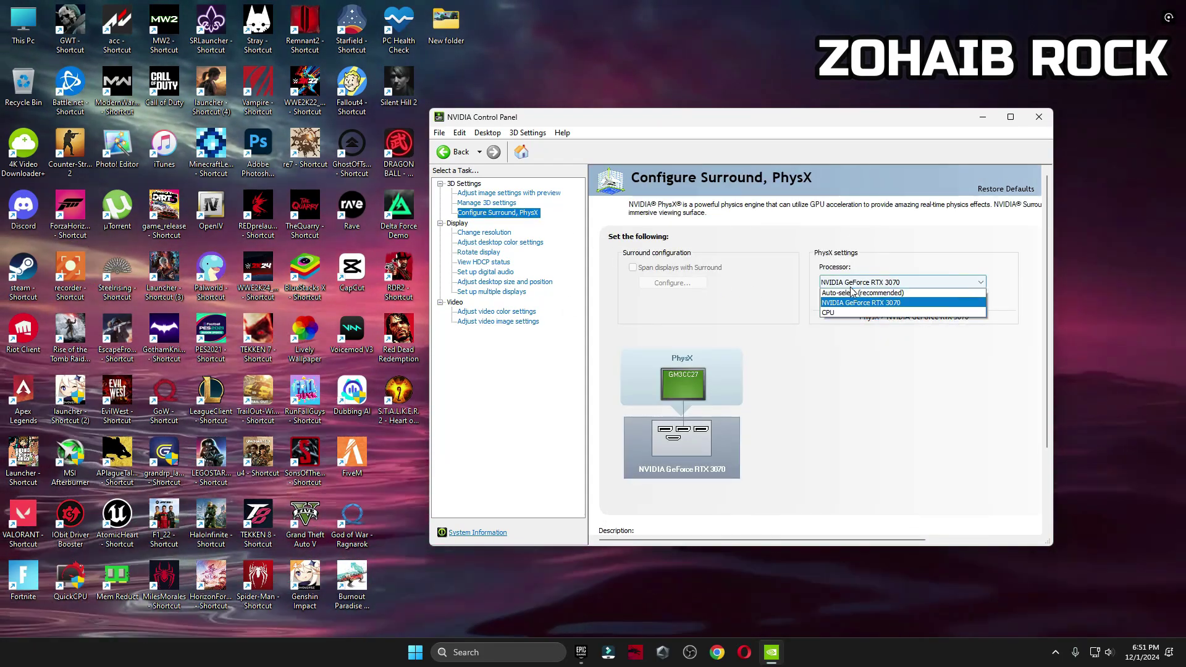
Step: Check Change Resolution to confirm the refresh rate stays at 165Hz
{"action": "left_click", "coordinate": [482, 233]}
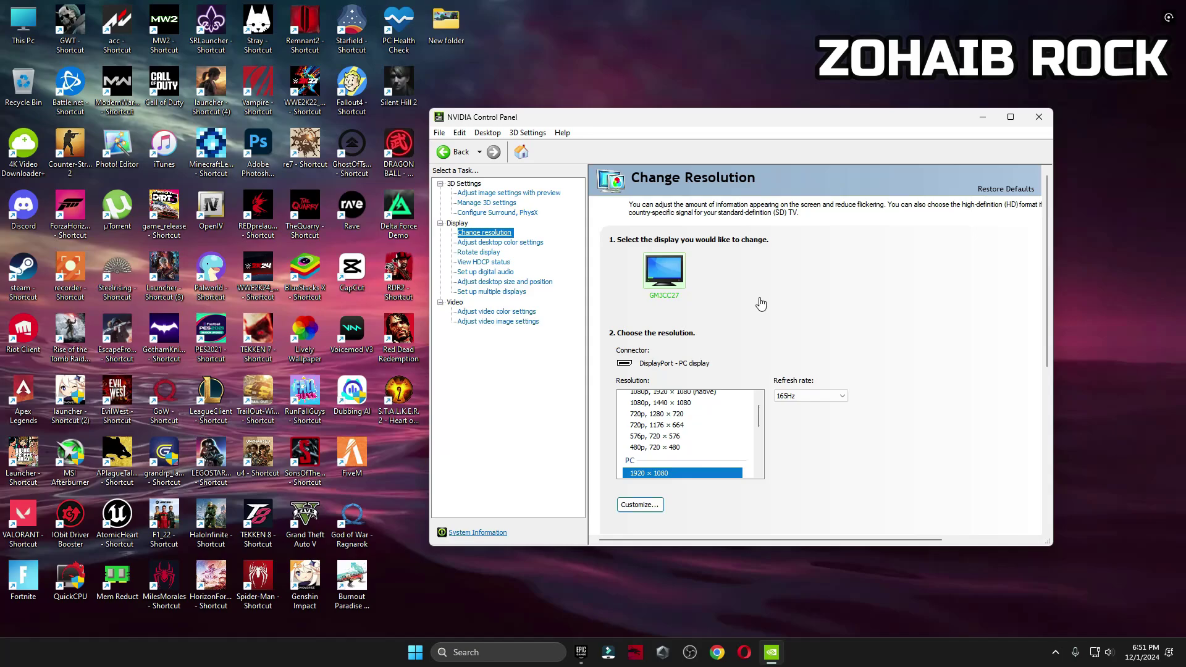
{"action": "scroll", "coordinate": [1029, 328], "scroll_direction": "down", "scroll_amount": 3}
{"action": "scroll", "coordinate": [675, 283], "scroll_direction": "down", "scroll_amount": 5}
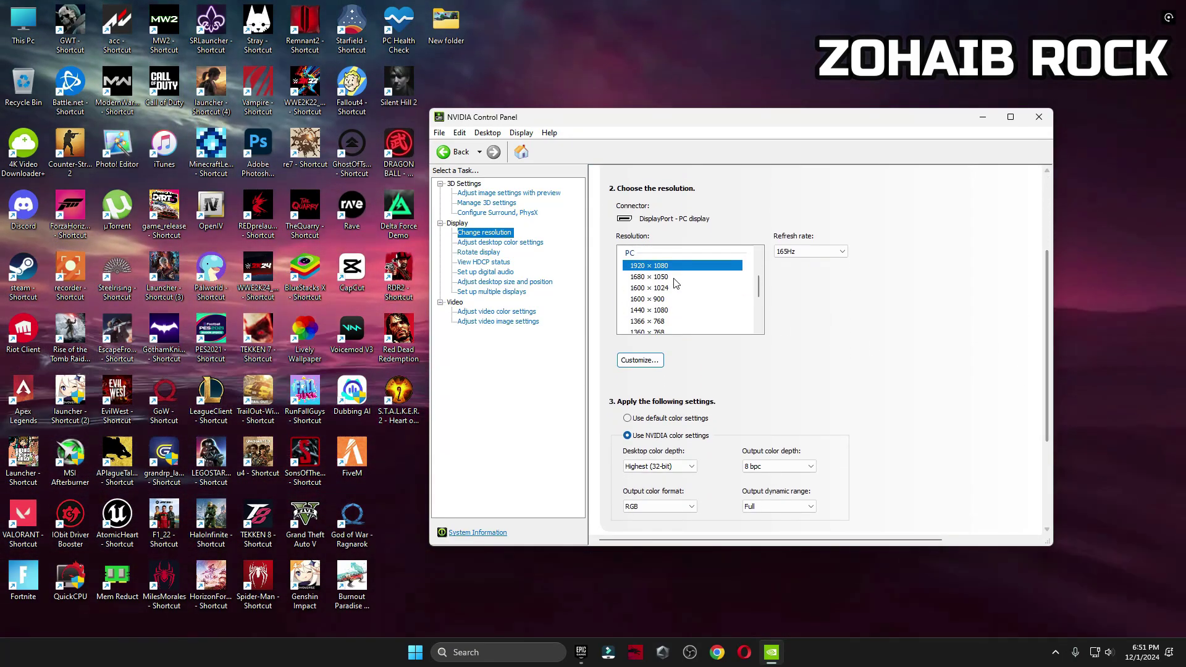
{"action": "left_click", "coordinate": [813, 192]}
{"action": "scroll", "coordinate": [813, 278], "scroll_direction": "down", "scroll_amount": 1}
Step: Step through the desktop colour, rotate, HDCP, digital audio, size/position and multiple displays pages
{"action": "left_click", "coordinate": [500, 242]}
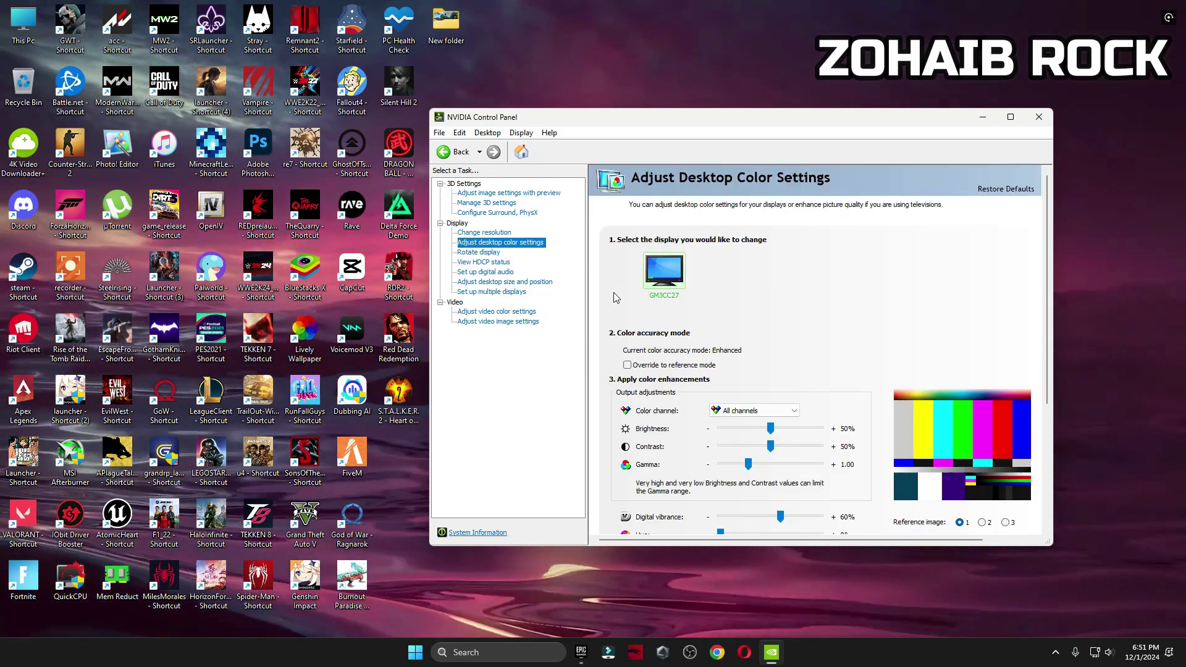
{"action": "scroll", "coordinate": [1043, 336], "scroll_direction": "down", "scroll_amount": 3}
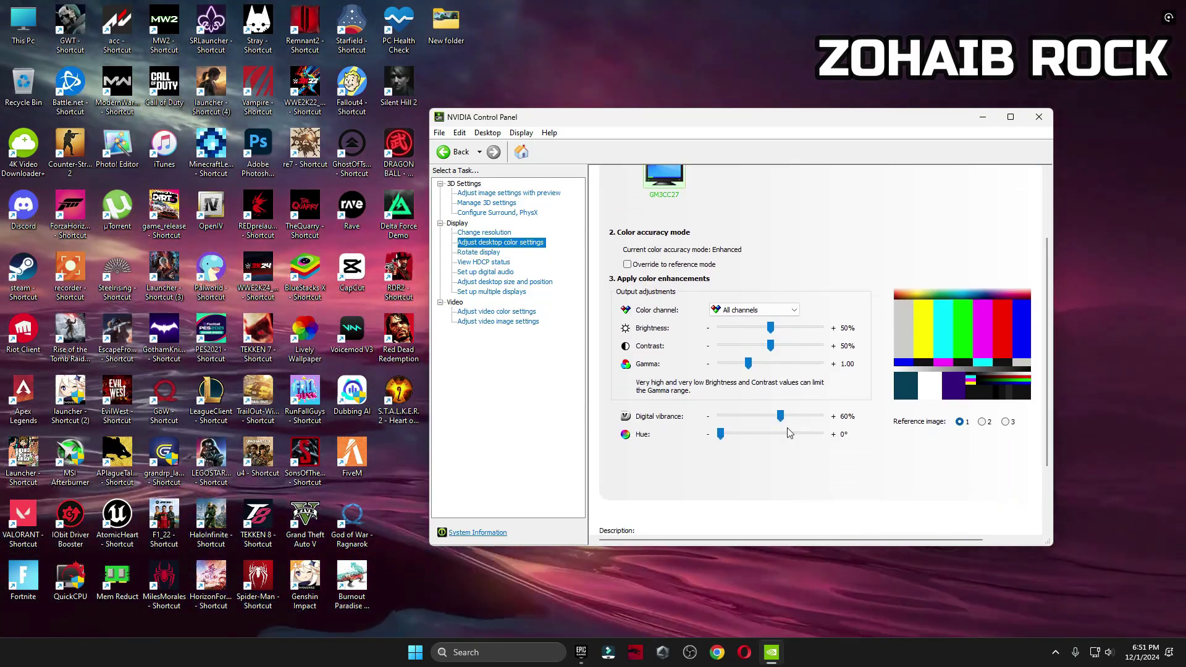
{"action": "left_click", "coordinate": [479, 252]}
{"action": "left_click", "coordinate": [484, 262]}
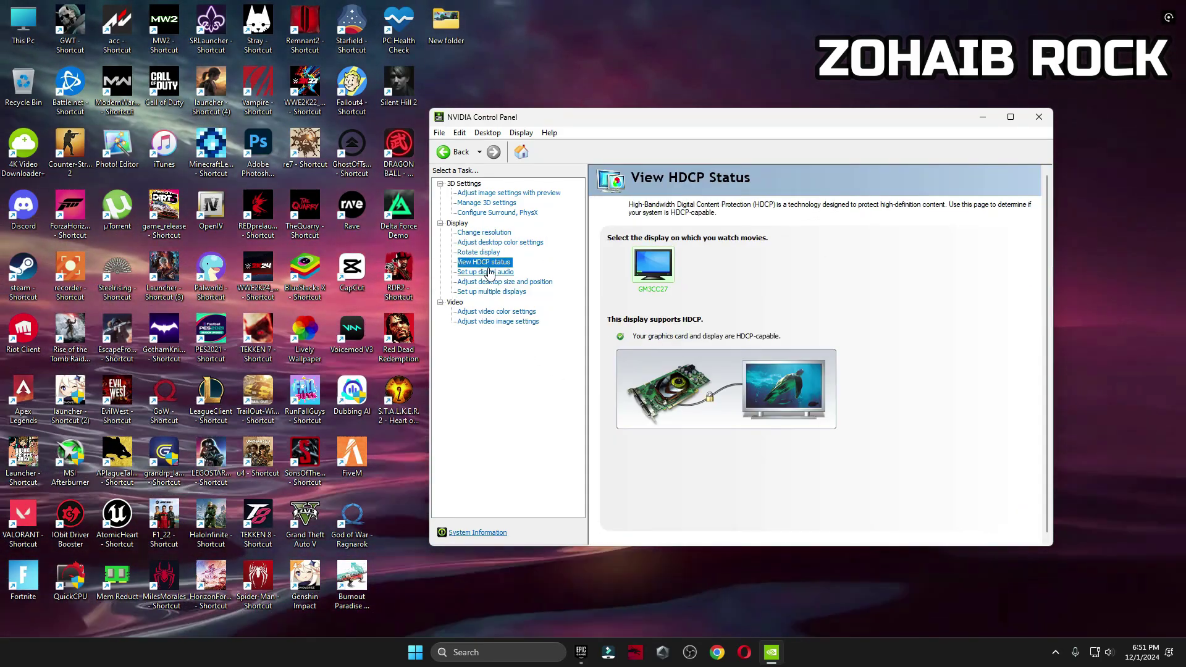
{"action": "left_click", "coordinate": [485, 272]}
{"action": "left_click", "coordinate": [504, 282]}
{"action": "scroll", "coordinate": [967, 333], "scroll_direction": "down", "scroll_amount": 5}
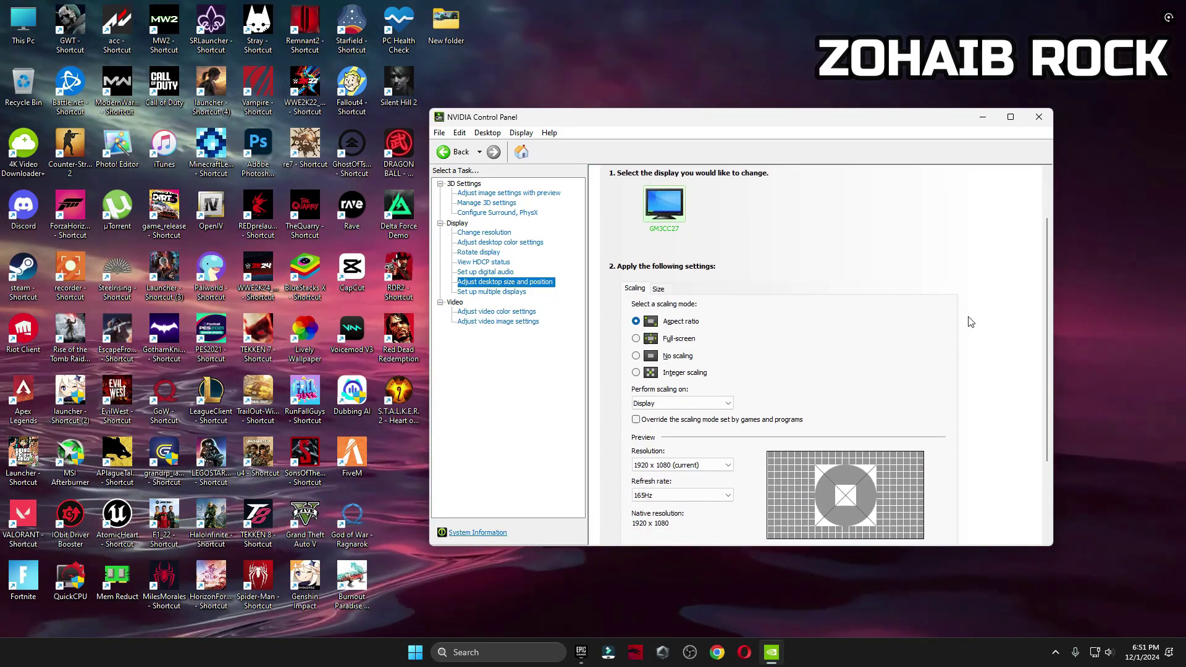
{"action": "left_click", "coordinate": [491, 292]}
Step: Keep video colour dynamic range at Full (0-255), then open Adjust image settings with preview
{"action": "left_click", "coordinate": [498, 311]}
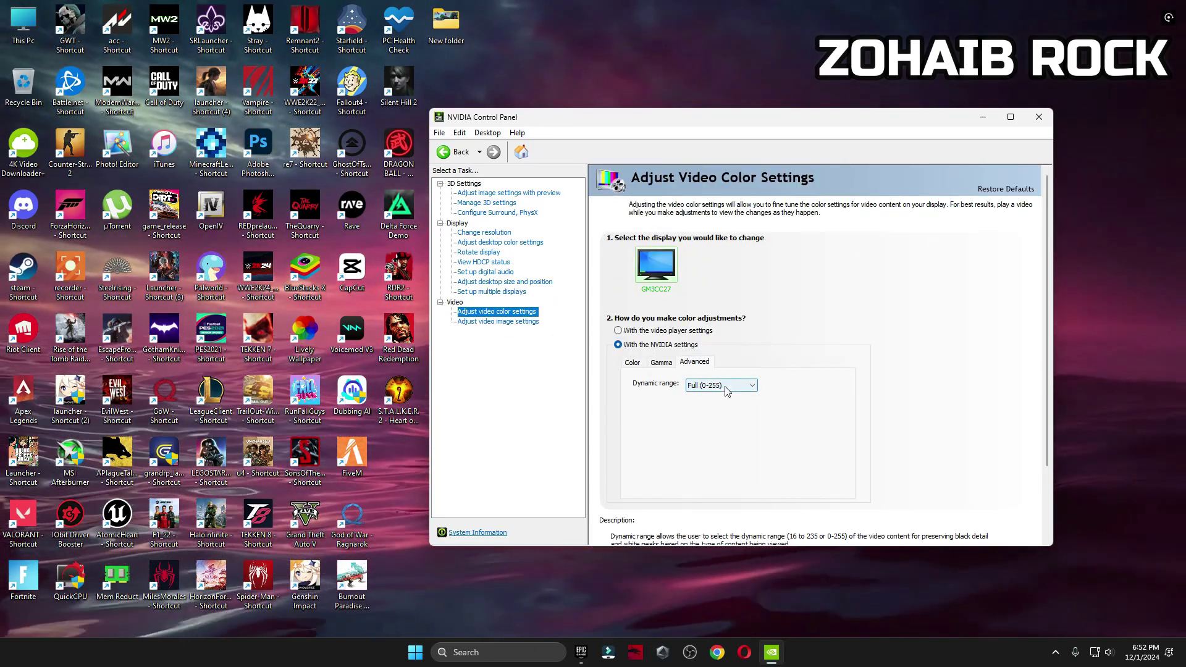
{"action": "left_click", "coordinate": [724, 386]}
{"action": "left_click", "coordinate": [727, 398]}
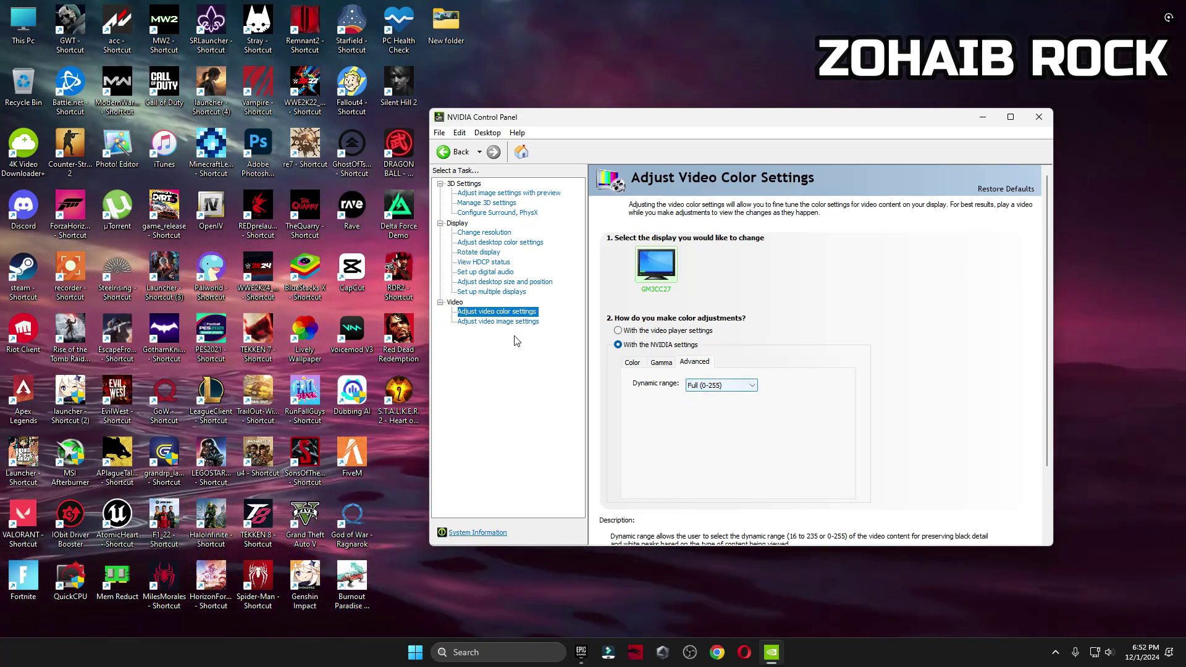
{"action": "left_click", "coordinate": [498, 321]}
{"action": "left_click", "coordinate": [494, 194]}
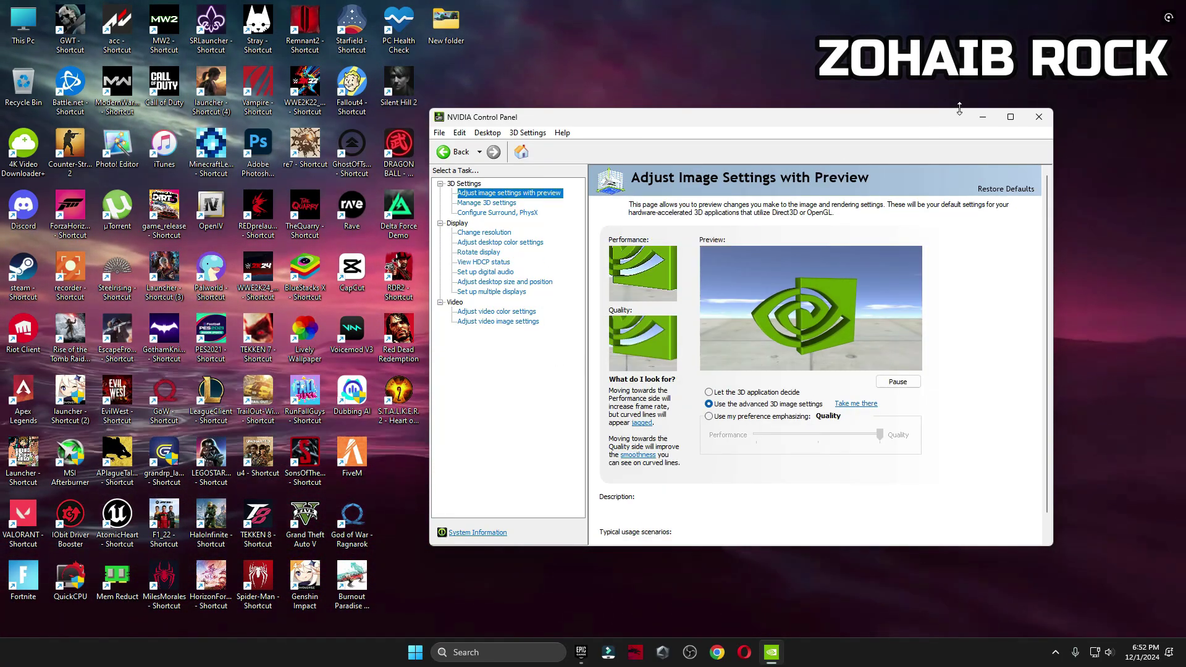
Step: Close NVIDIA Control Panel and go to Gaming > Game Mode > Graphics in Windows Settings
{"action": "key", "text": "alt+F4"}
{"action": "key", "text": "super"}
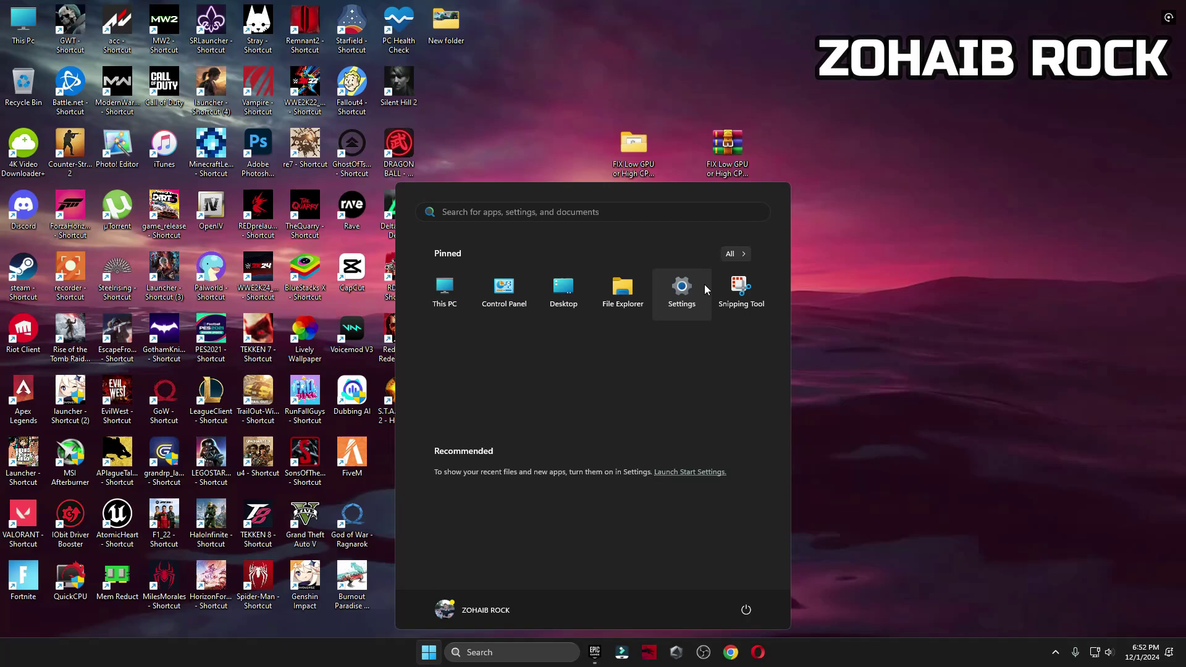
{"action": "left_click", "coordinate": [683, 285]}
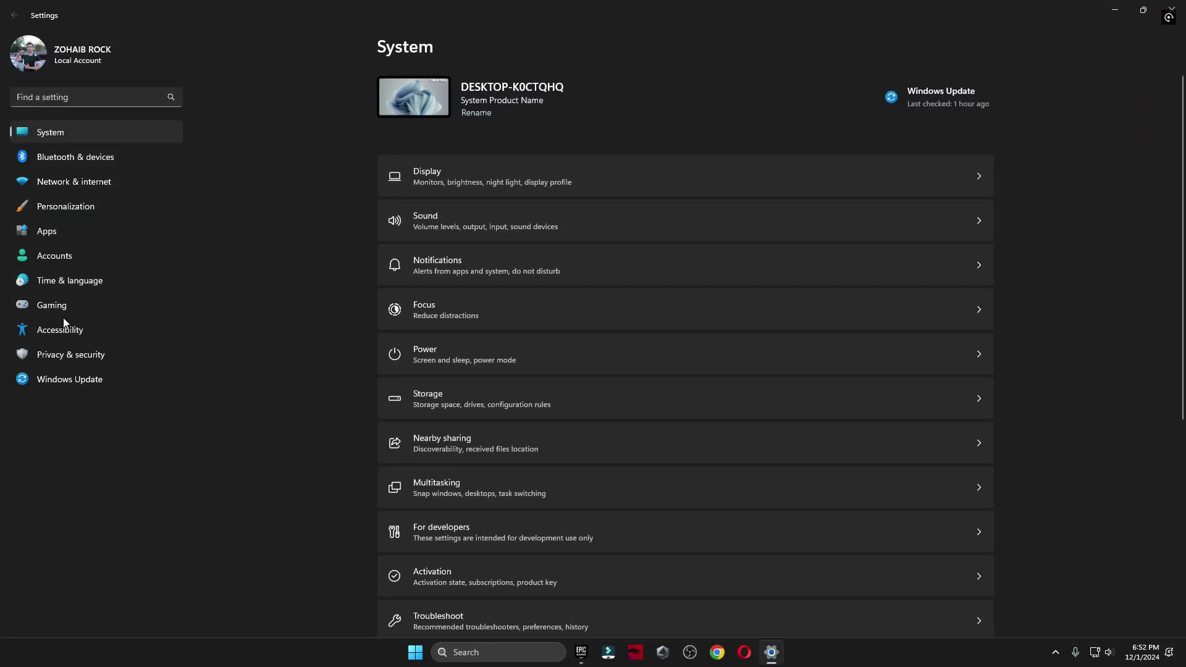
{"action": "left_click", "coordinate": [58, 308]}
{"action": "left_click", "coordinate": [458, 182]}
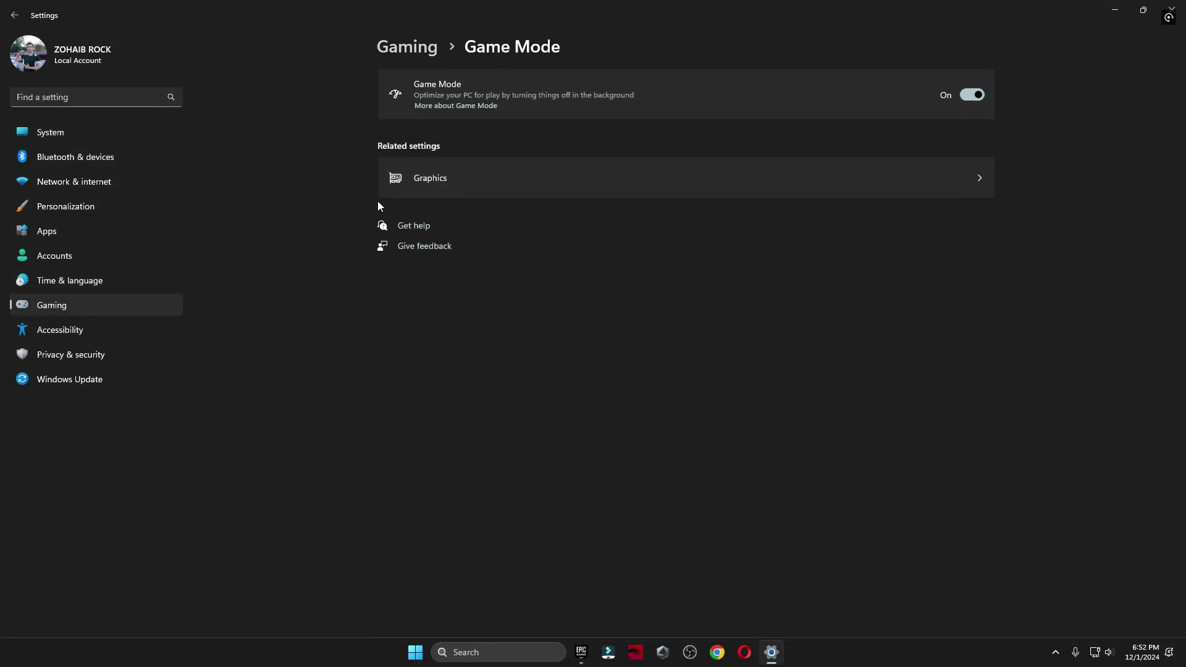
{"action": "left_click", "coordinate": [380, 194]}
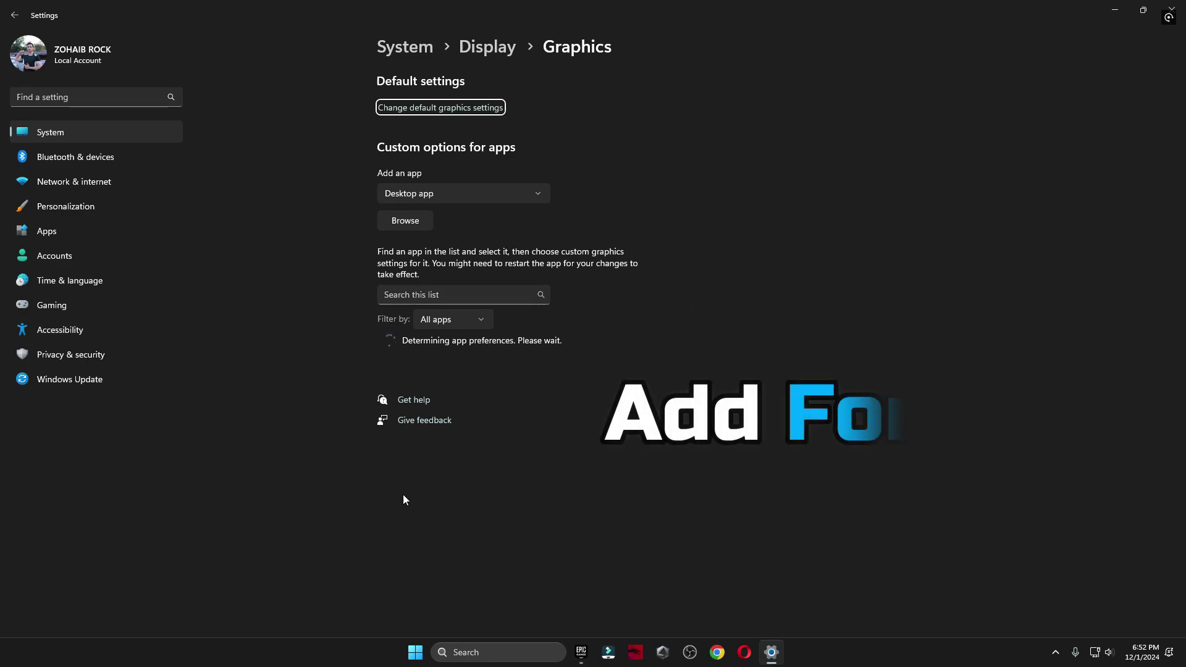
Step: Expand the Fortnite entry's graphics details, then browse for a desktop app to add
{"action": "scroll", "coordinate": [508, 370], "scroll_direction": "down", "scroll_amount": 5}
{"action": "left_click", "coordinate": [556, 308]}
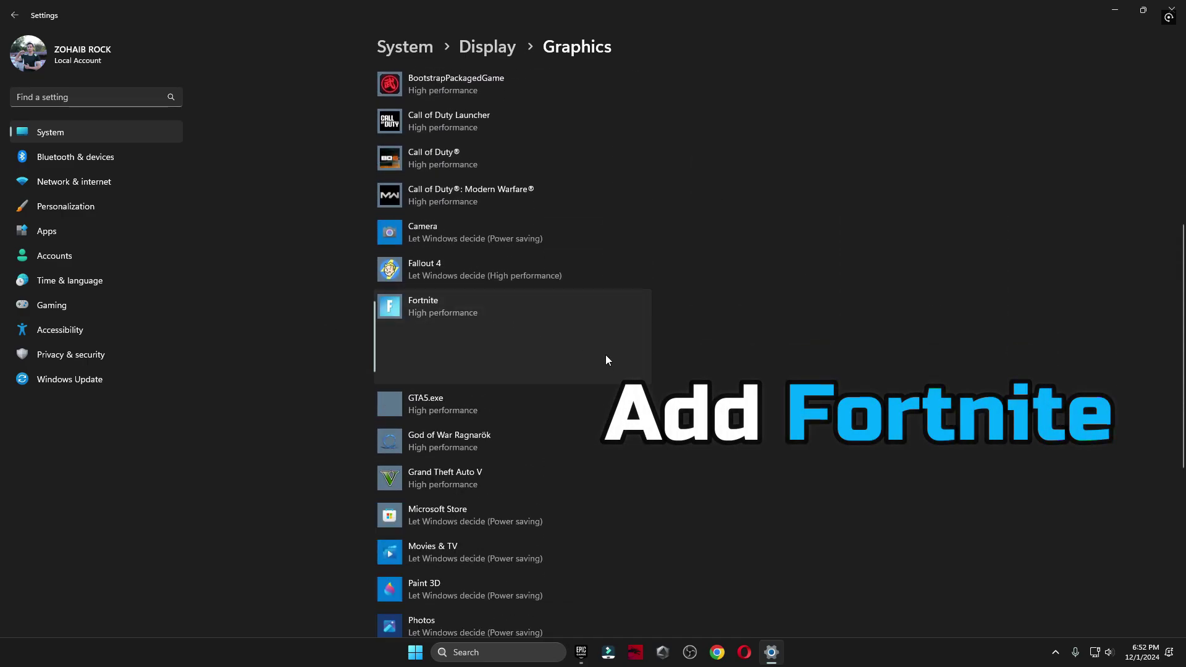
{"action": "scroll", "coordinate": [453, 292], "scroll_direction": "up", "scroll_amount": 5}
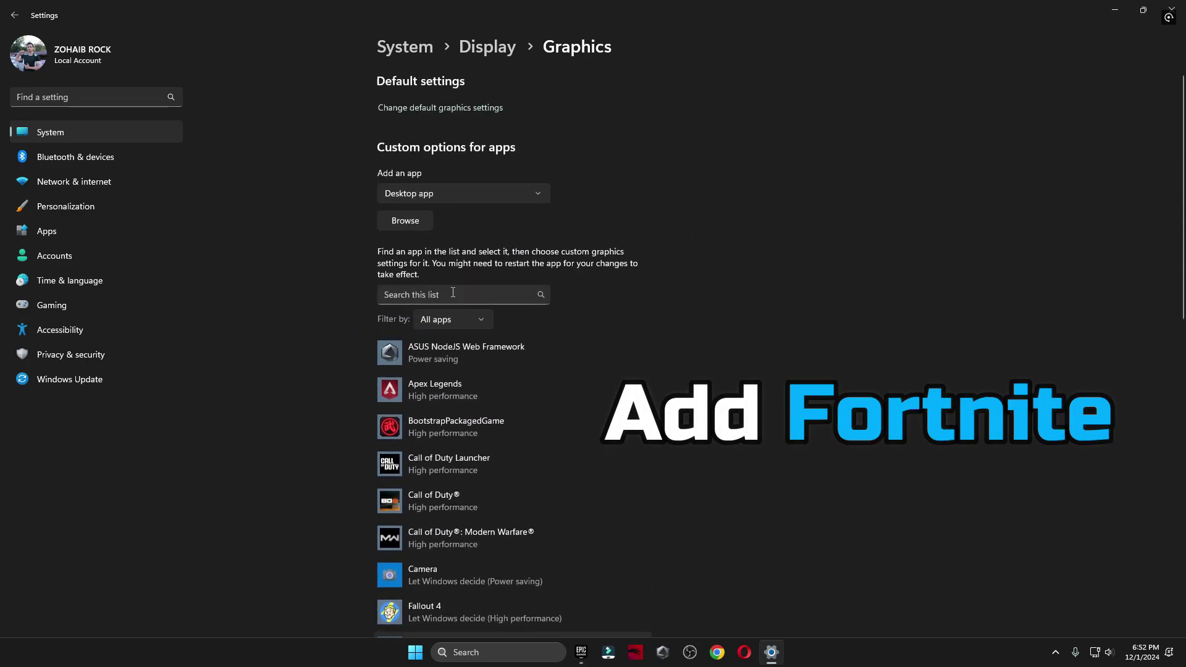
{"action": "left_click", "coordinate": [409, 222]}
Step: Add FortniteClient-Win64-Shipping from I:\Games\Fortnite\FortniteGame\Binaries\Win64 to the graphics app list
{"action": "left_click", "coordinate": [52, 481]}
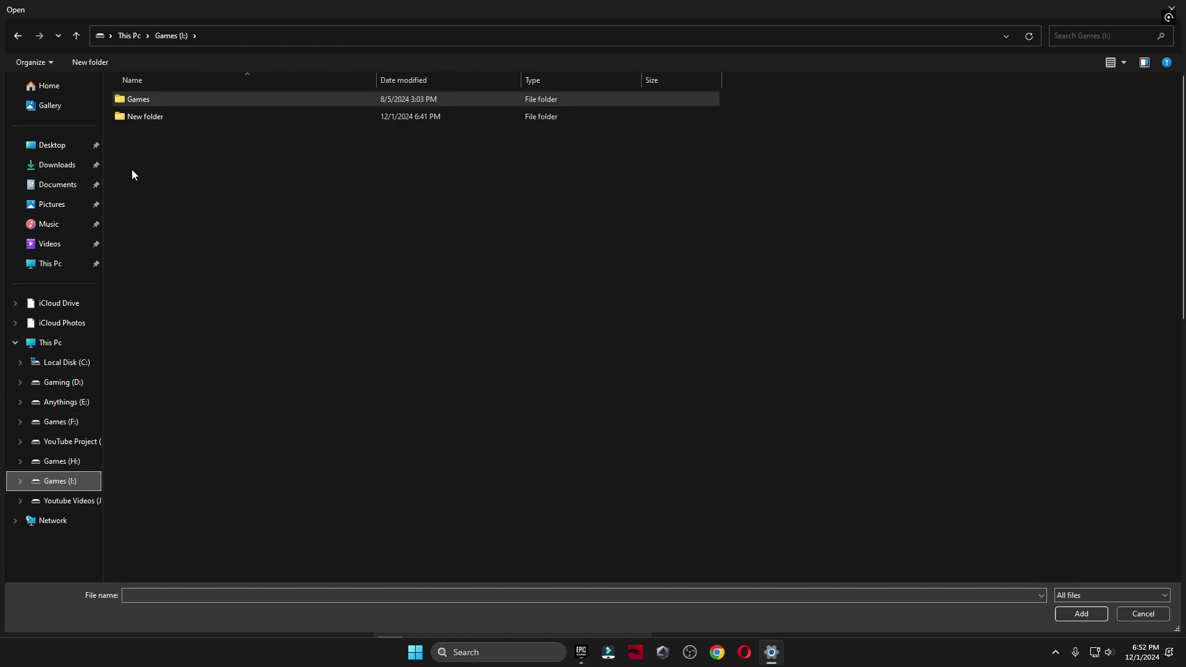
{"action": "double_click", "coordinate": [144, 99]}
{"action": "double_click", "coordinate": [162, 135]}
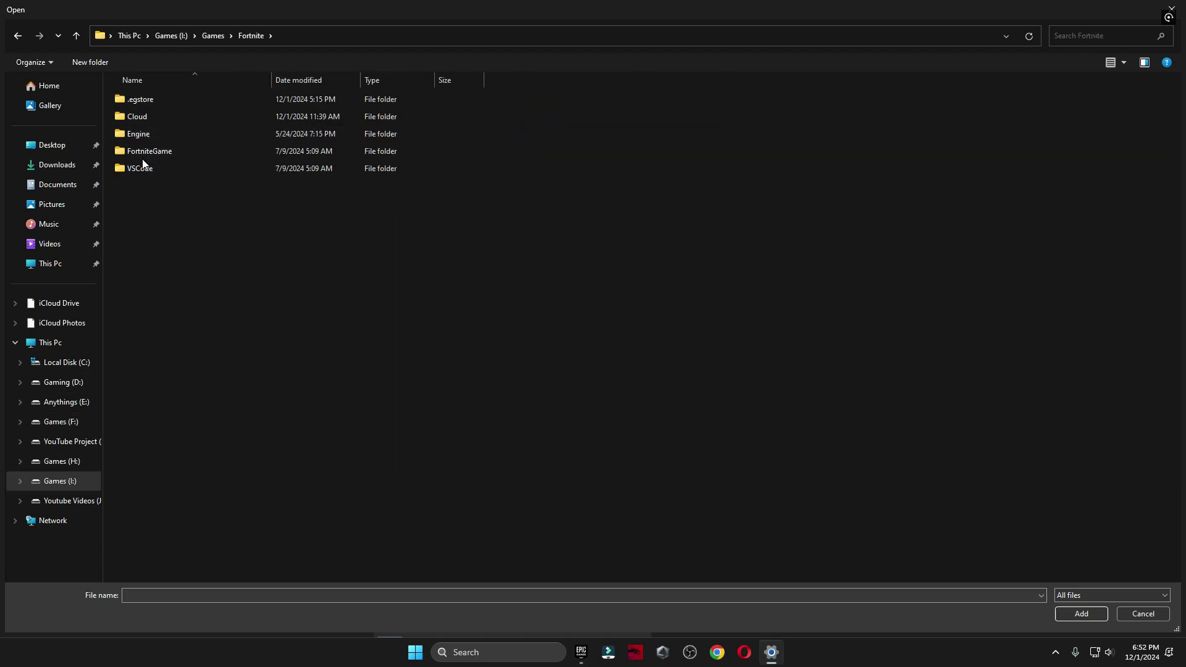
{"action": "double_click", "coordinate": [173, 151]}
{"action": "double_click", "coordinate": [189, 99]}
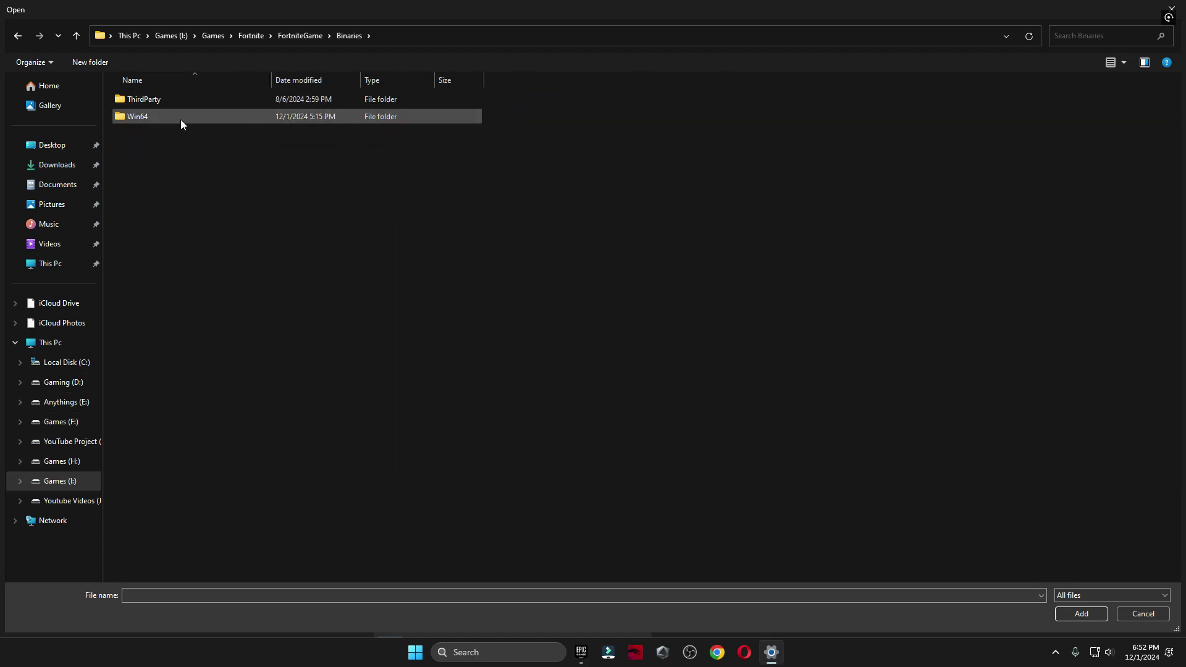
{"action": "double_click", "coordinate": [181, 117]}
{"action": "left_click", "coordinate": [257, 186]}
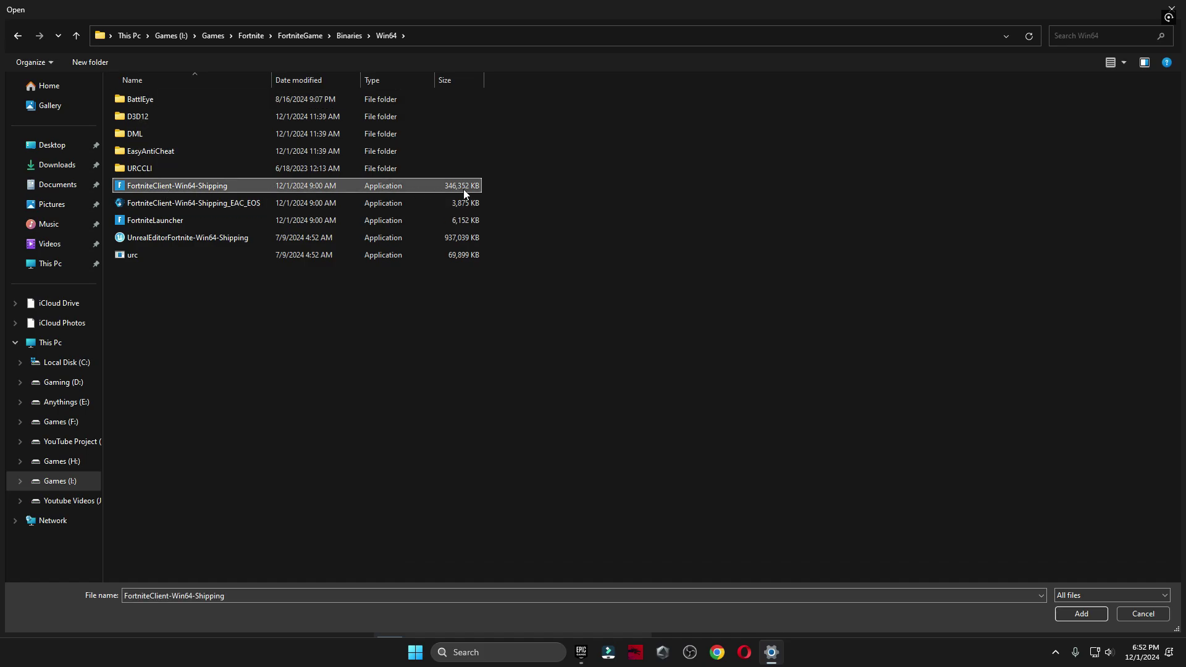
{"action": "left_click", "coordinate": [1078, 612]}
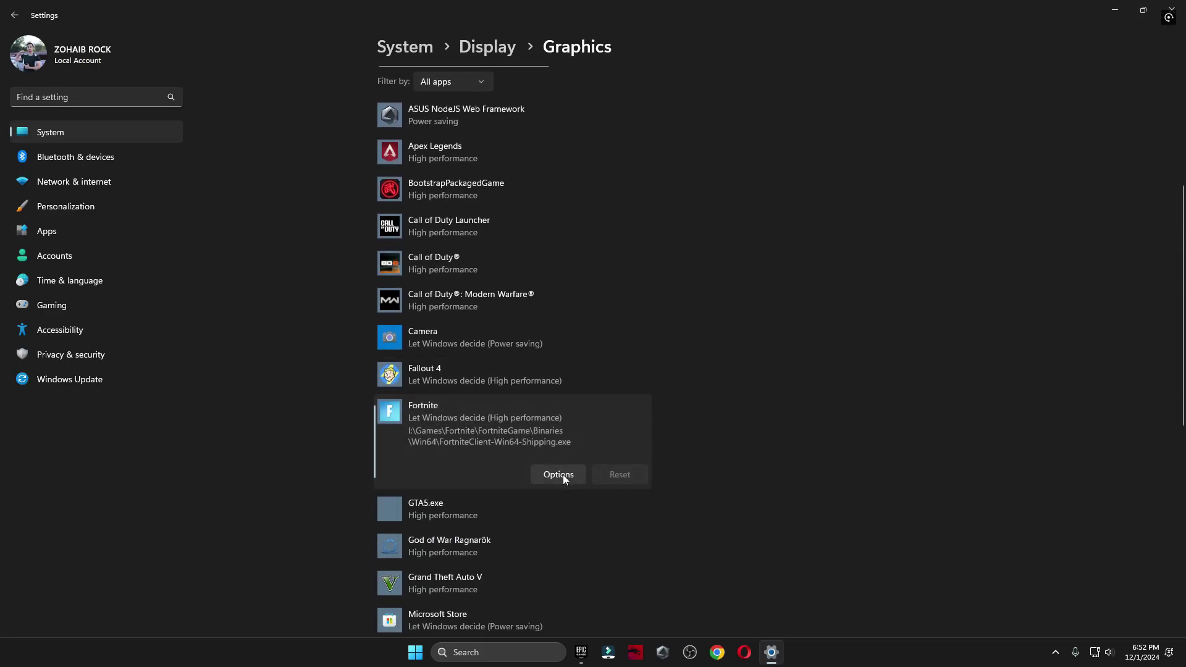
Step: Save High performance as Fortnite's graphics preference, then show the Start menu's power options
{"action": "left_click", "coordinate": [559, 475]}
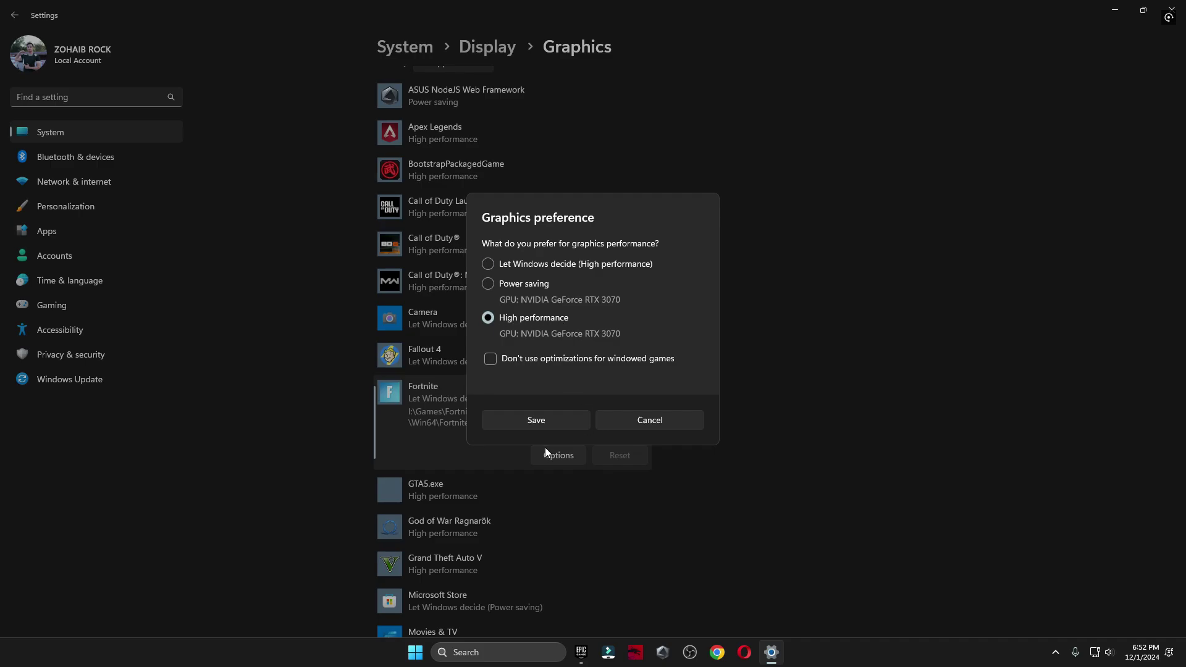
{"action": "left_click", "coordinate": [535, 420]}
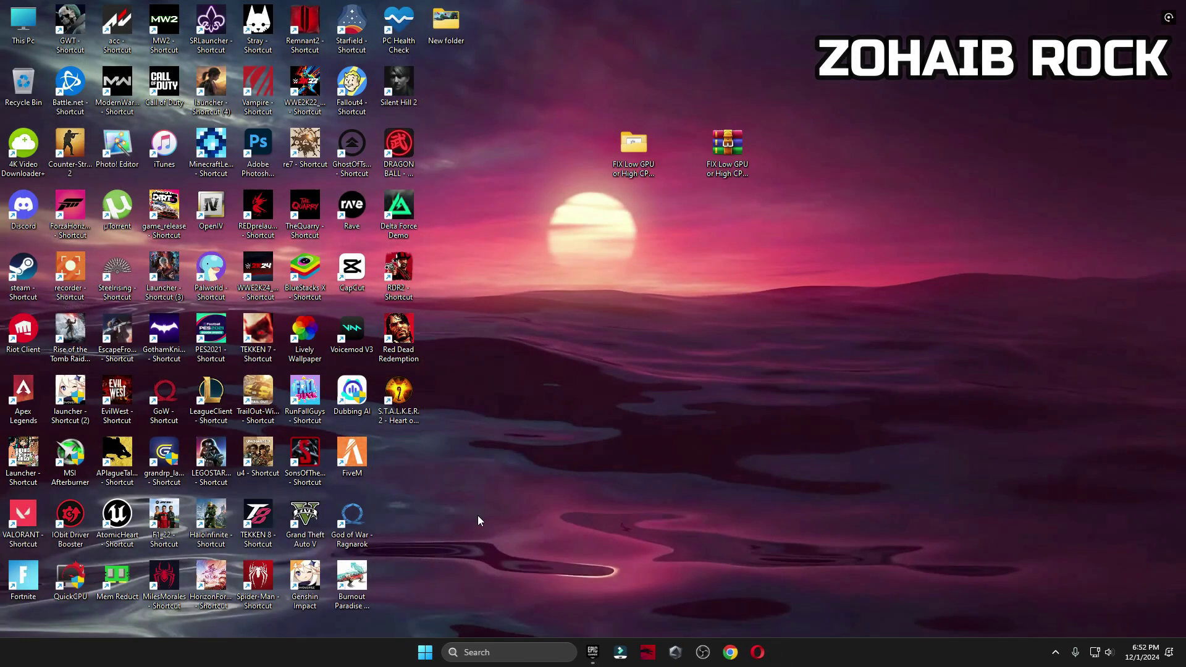
{"action": "key", "text": "super"}
{"action": "left_click", "coordinate": [746, 609]}
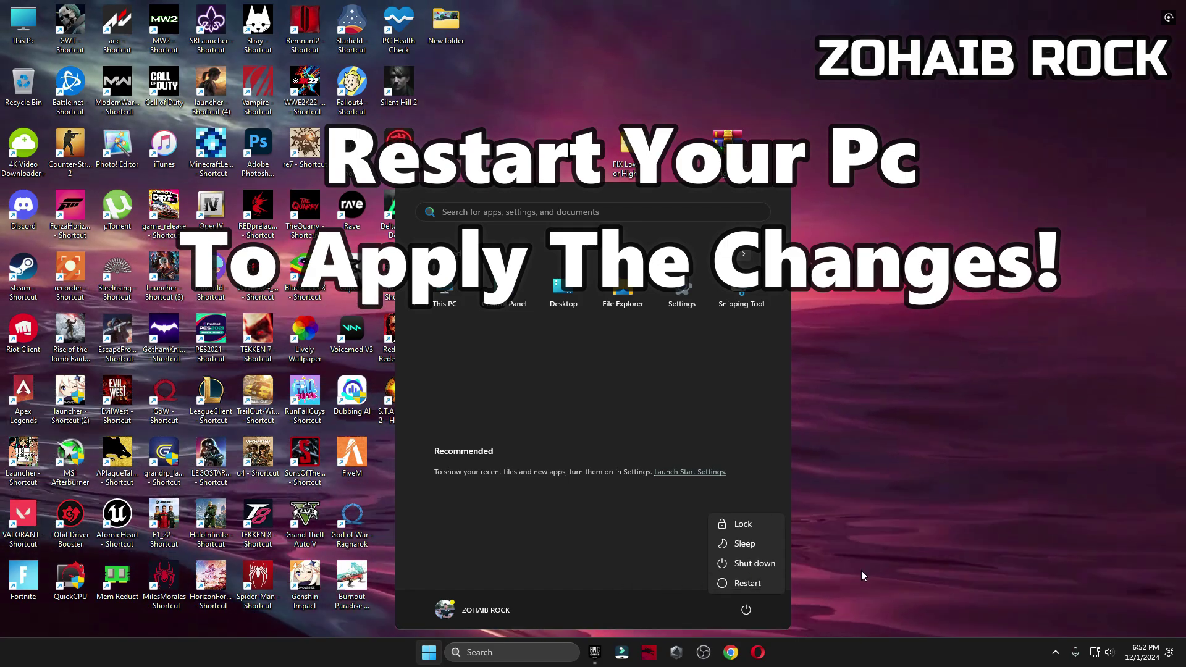